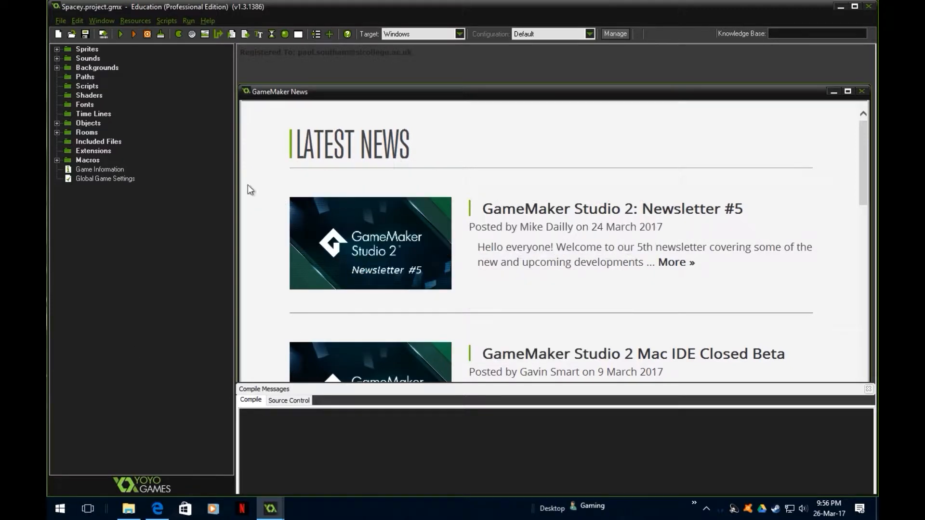
- Run the Spacey game, steer the ship and shoot at the enemies until it dies, and close the game
left_click(121, 34)
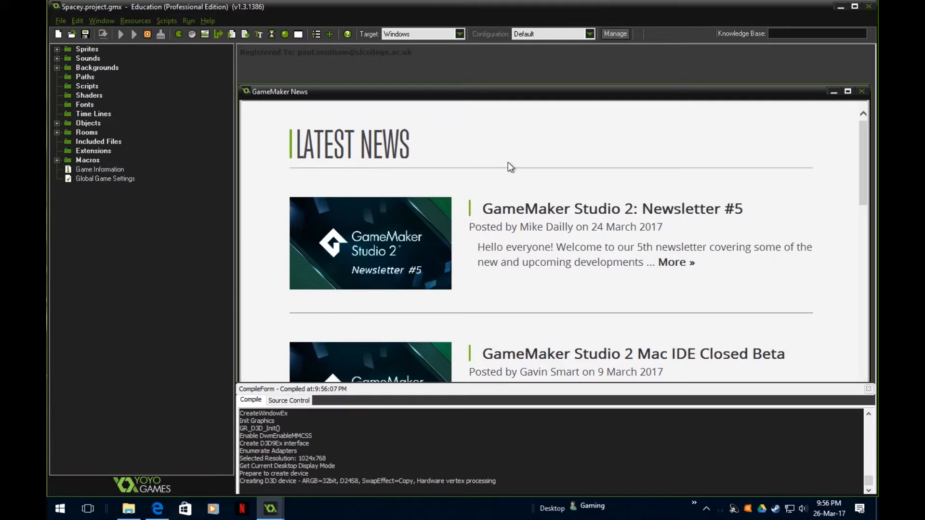
key("Right")
key("space")
key("Left")
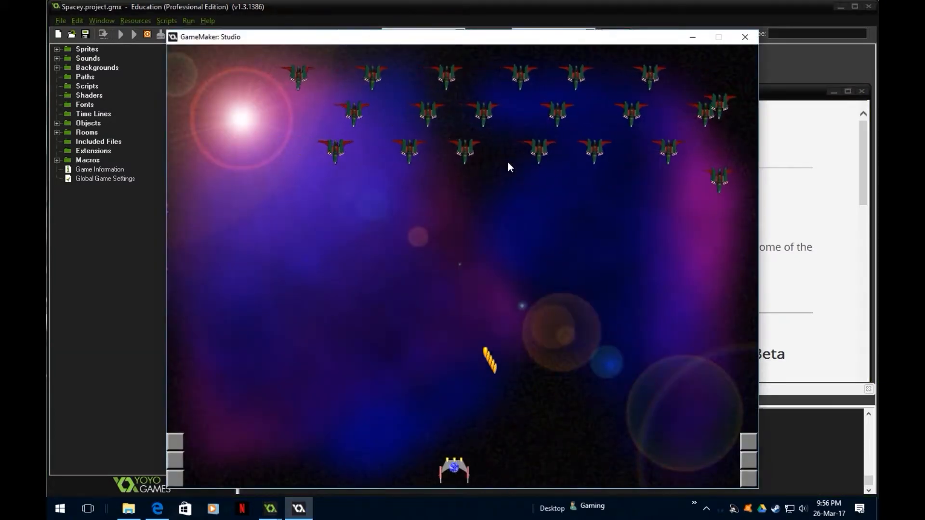
key("Right")
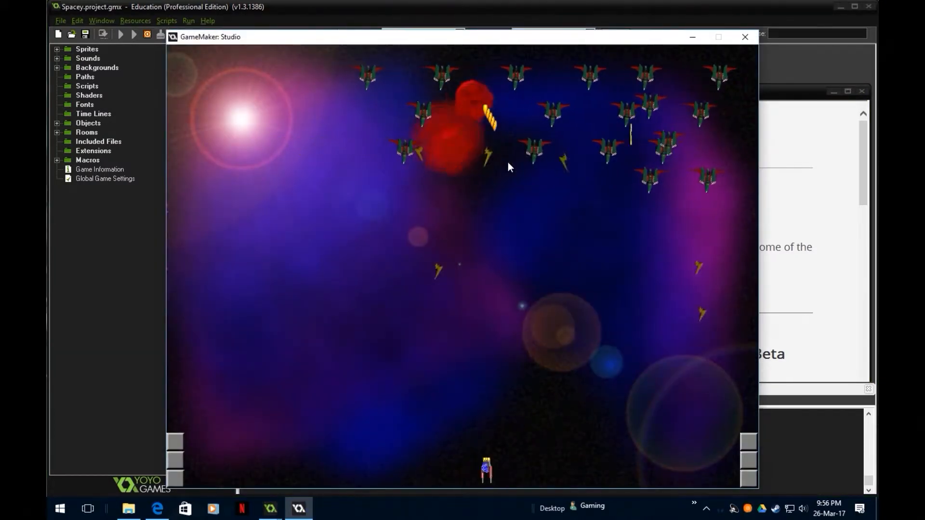
key("Left")
key("Right")
key("Left")
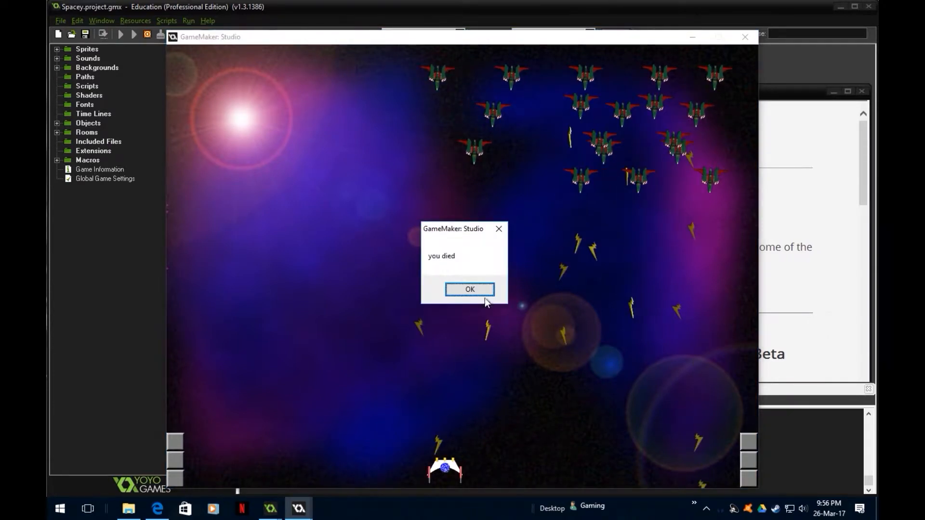
left_click(477, 291)
left_click(745, 37)
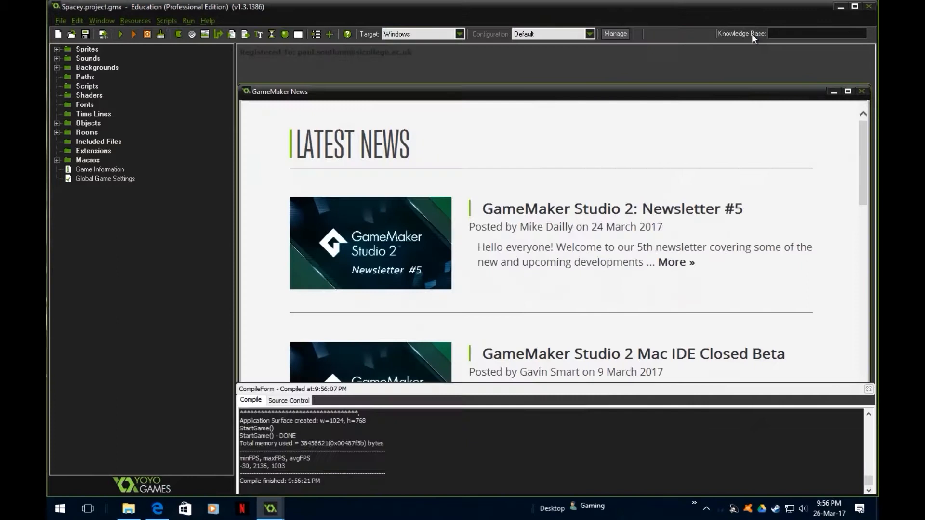
- Leave the Spacey project and bring up the Spacey2 project in a maximized window
left_click(864, 7)
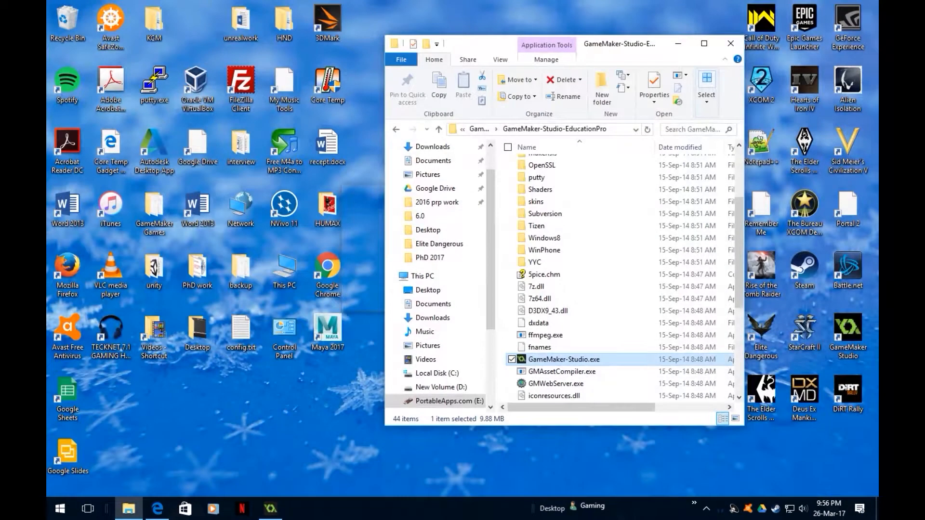
left_click(270, 508)
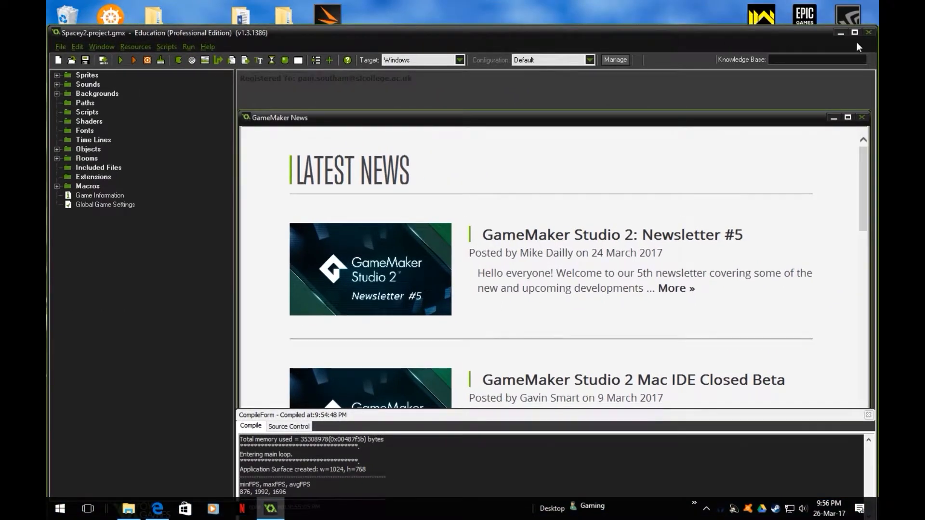
left_click(855, 32)
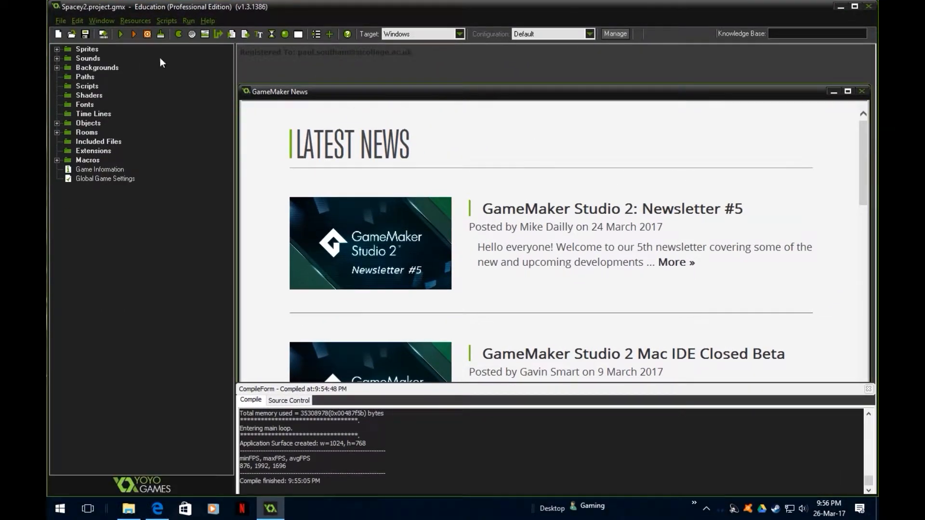
- Run the Spacey2 game, play with the ship to observe the score and health bar, and close the game
left_click(121, 34)
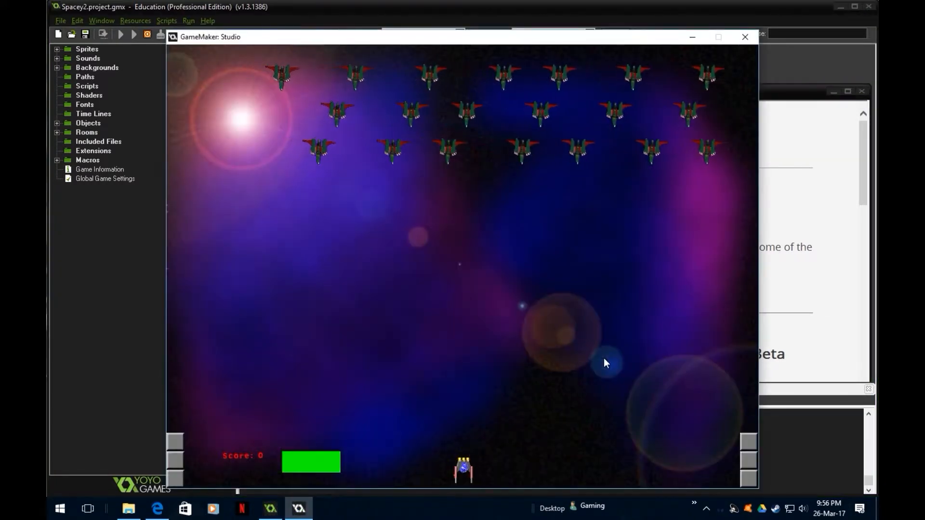
key("Left")
key("Right")
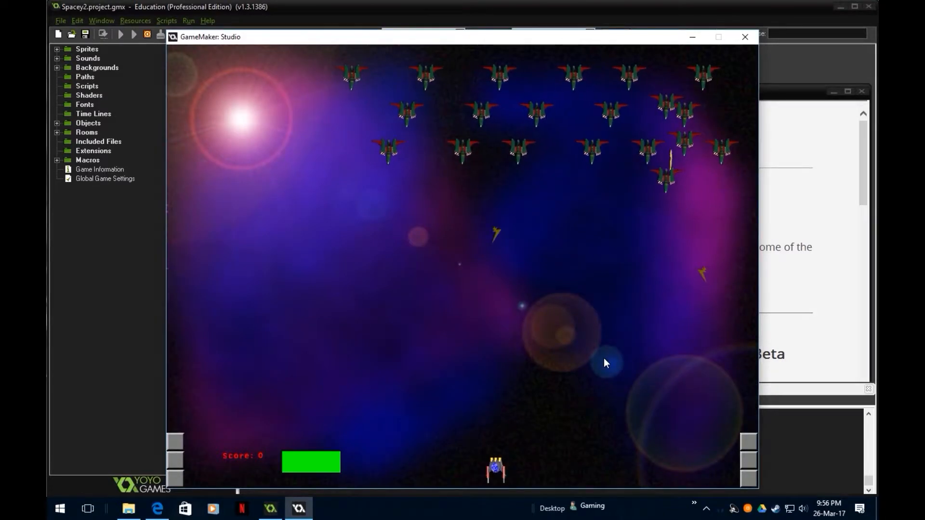
key("Left")
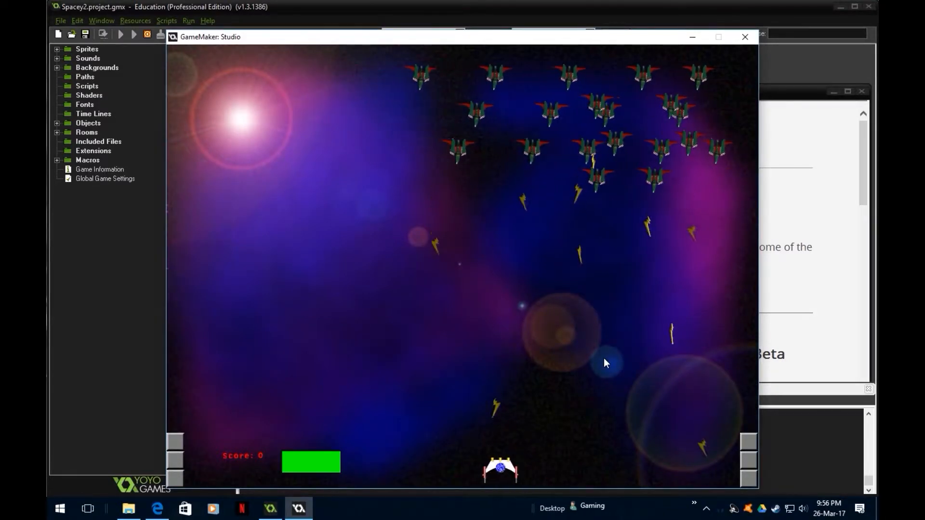
key("Right")
key("Left")
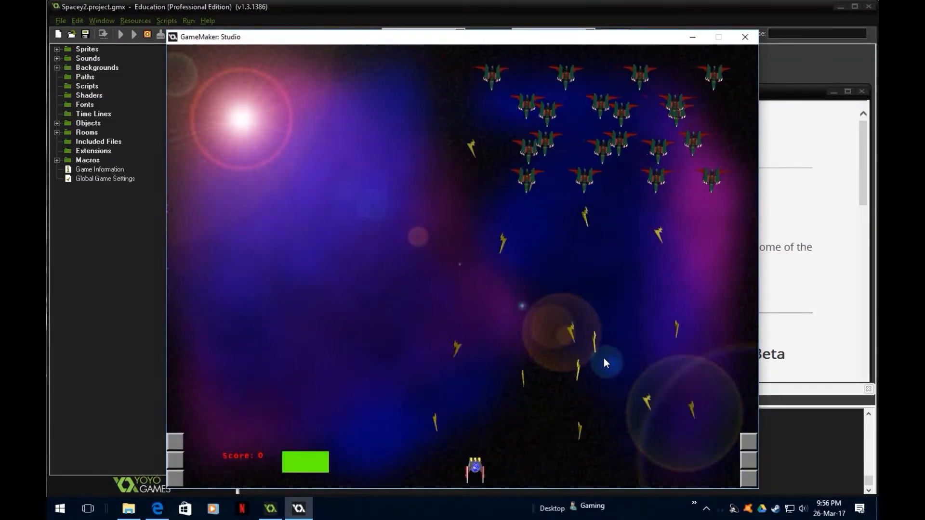
key("Left")
key("Right")
key("Left")
key("Right")
key("Left")
key("Left")
key("Right")
key("Left")
key("Right")
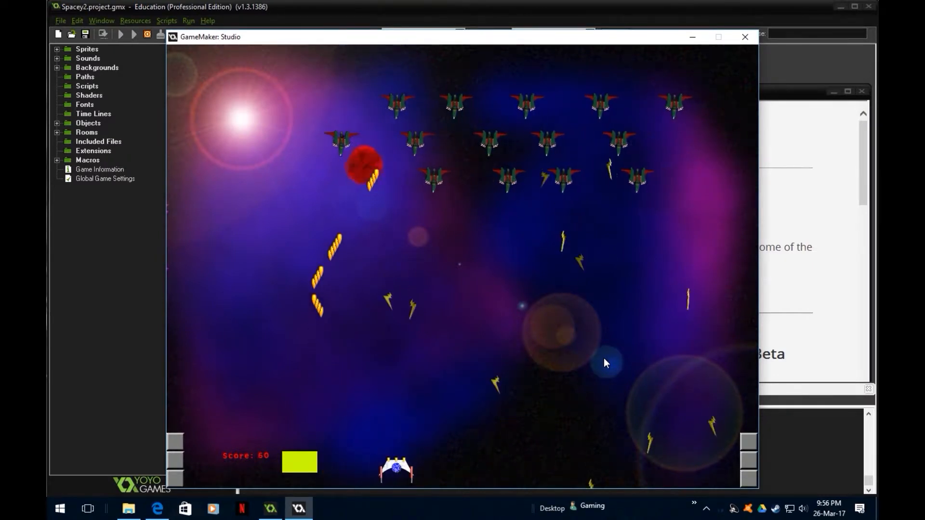
key("Left")
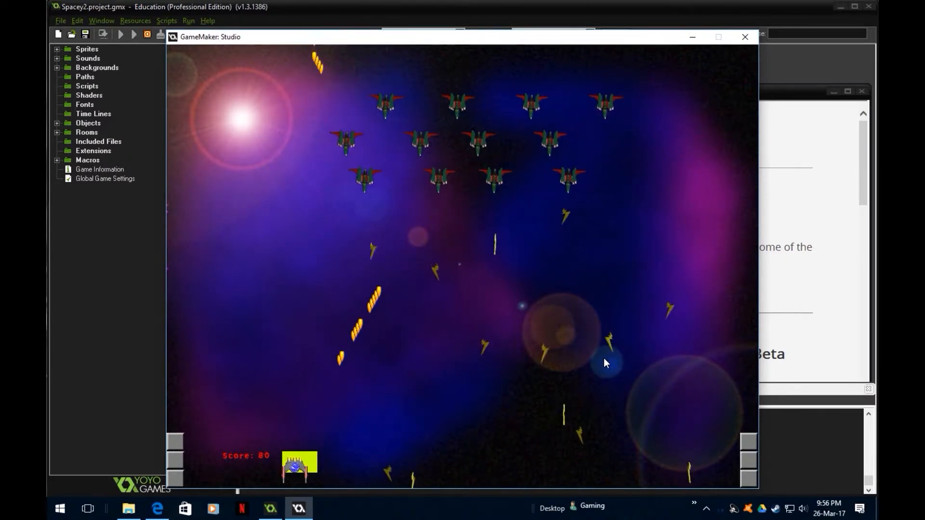
key("Left")
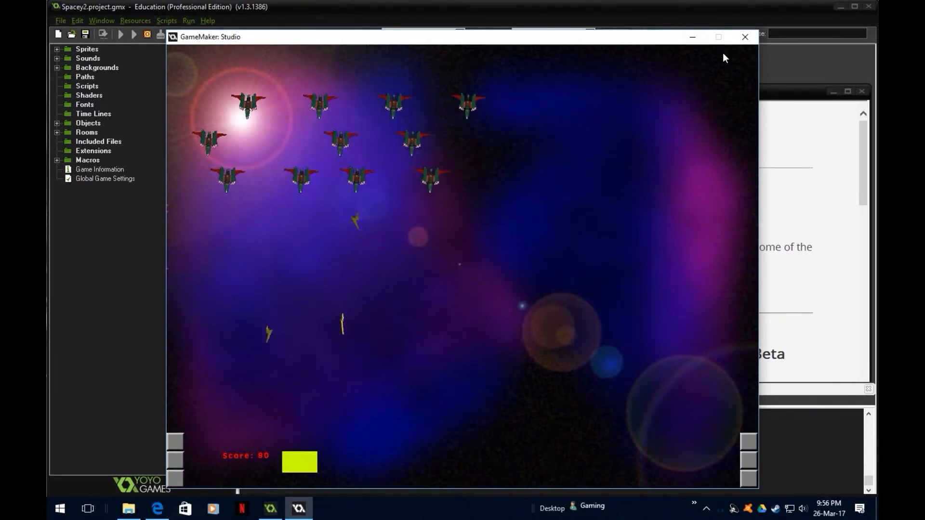
left_click(744, 36)
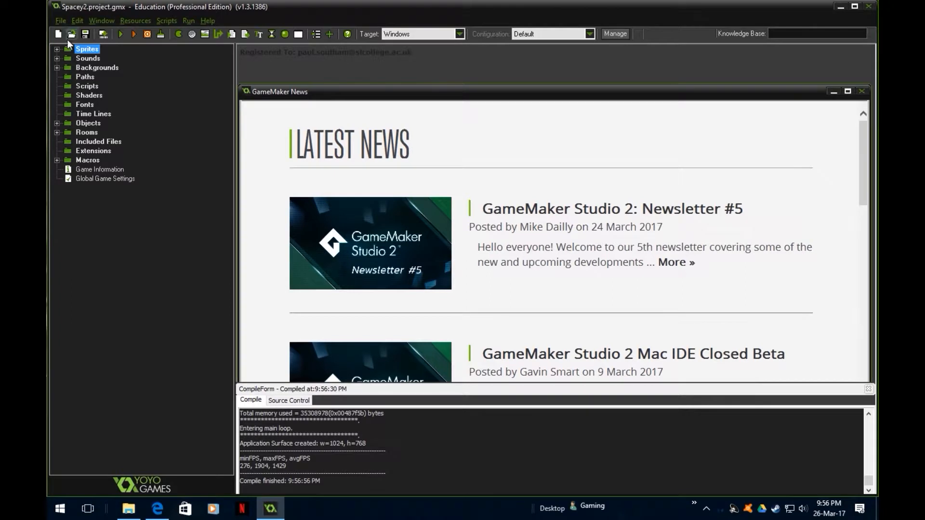
- Expand the Sprites, Sounds, Backgrounds, Objects and Rooms resource groups and open the controller object's properties
left_click(57, 49)
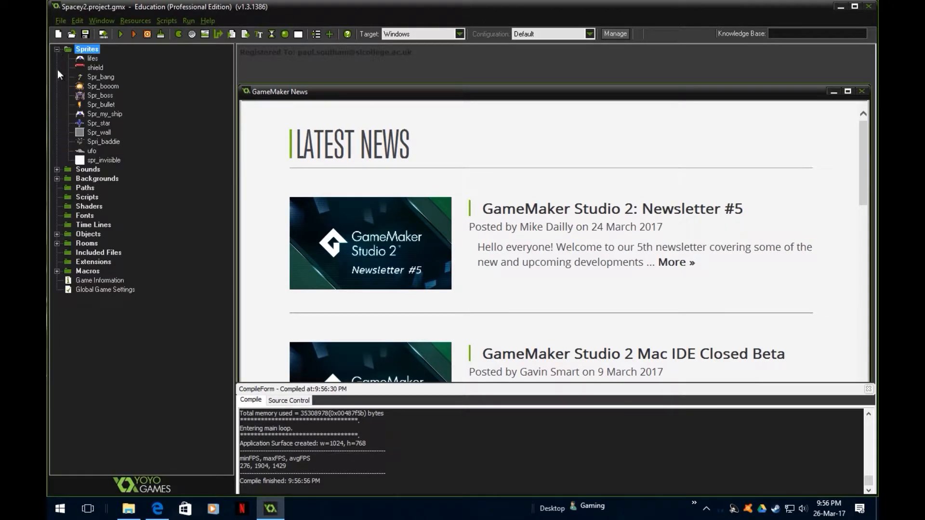
left_click(57, 170)
left_click(57, 206)
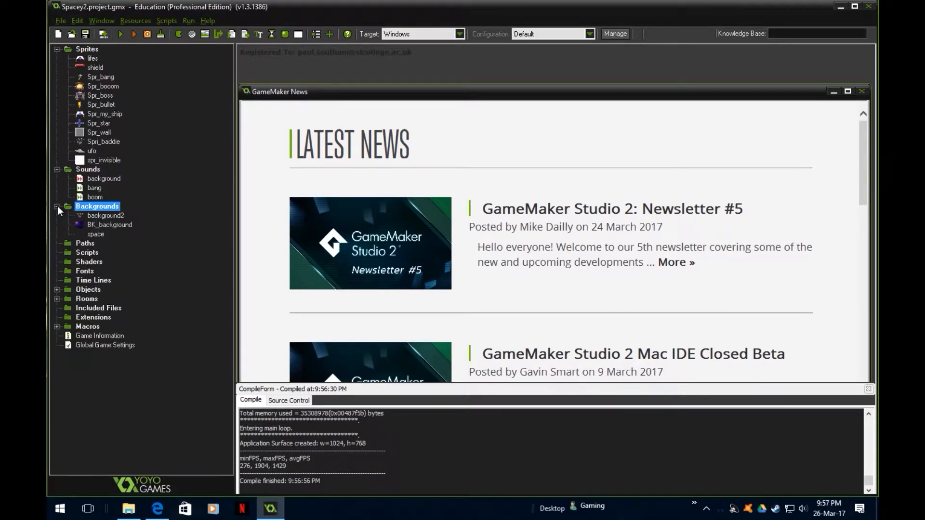
left_click(57, 289)
left_click(57, 364)
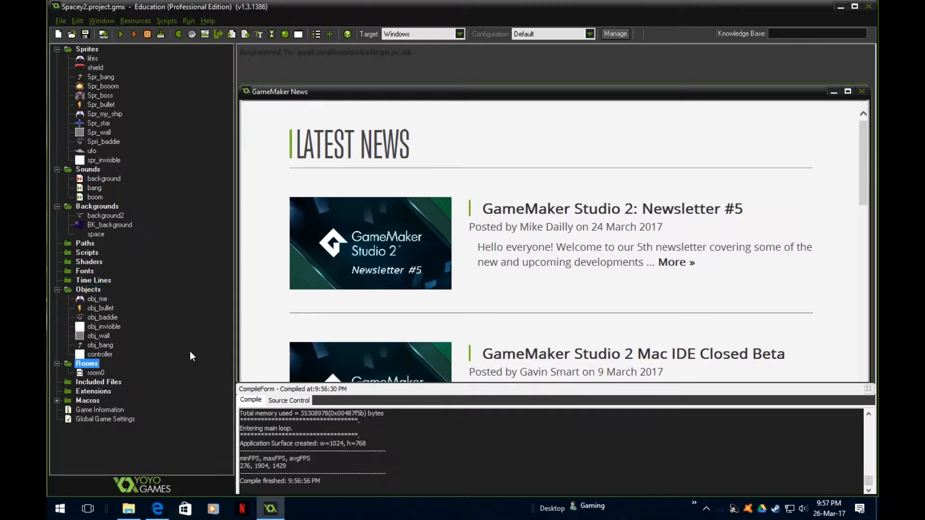
double_click(101, 355)
left_click_drag(314, 123, 548, 64)
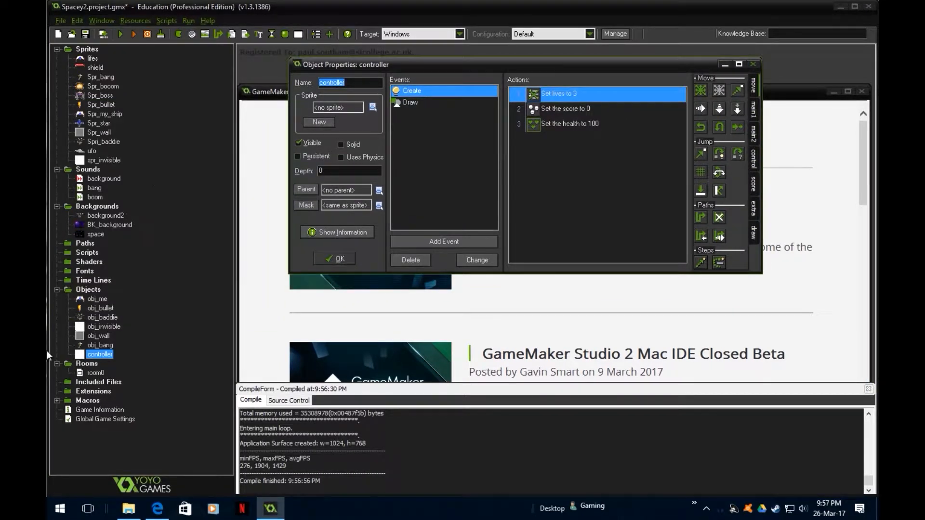
- Open room0, locate the controller instance beside the lower-left wall blocks, and close the room
double_click(102, 372)
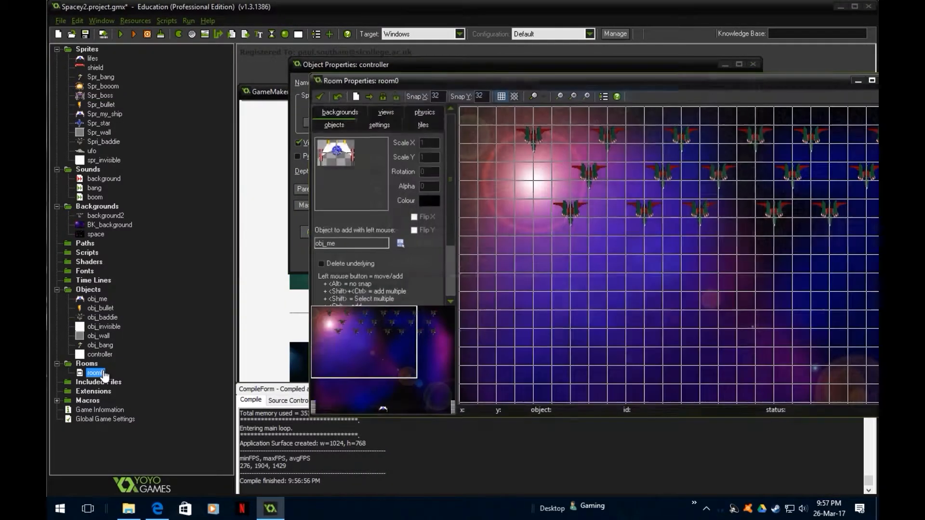
scroll(386, 377, "down", 2)
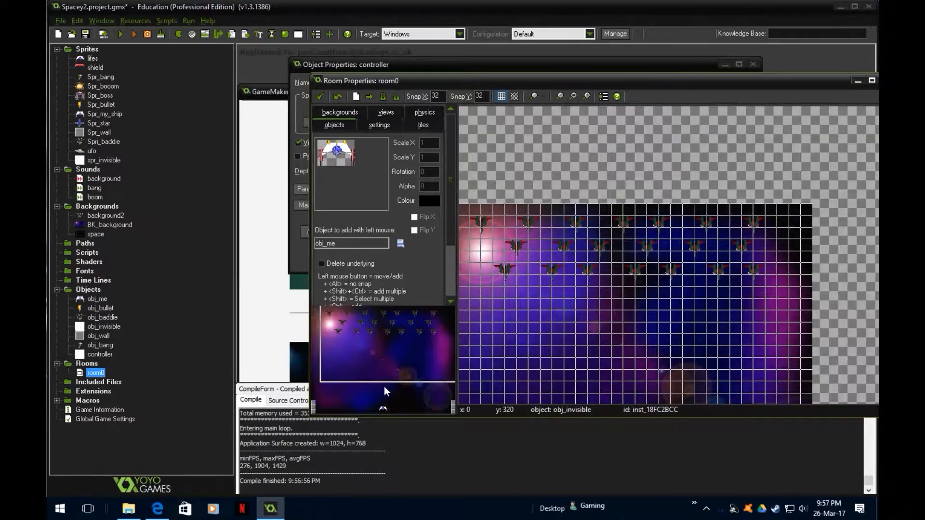
left_click(360, 382)
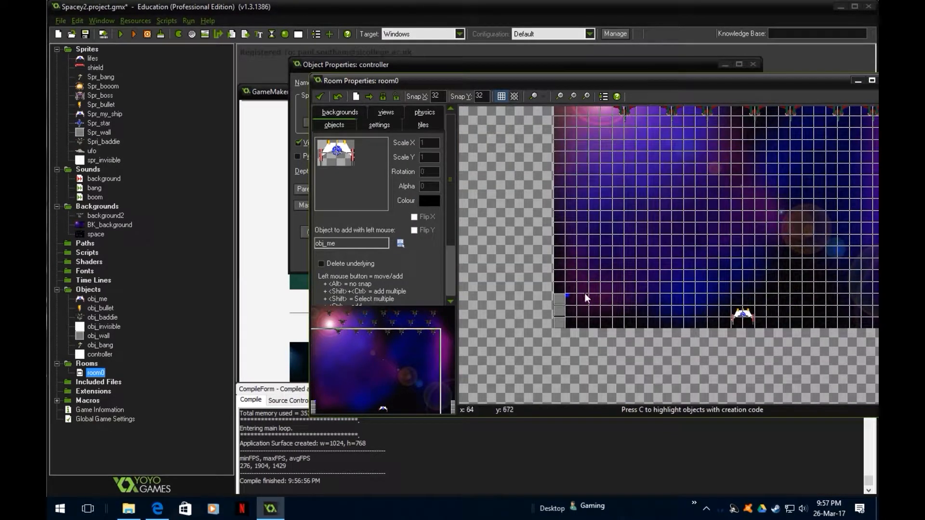
left_click(566, 295)
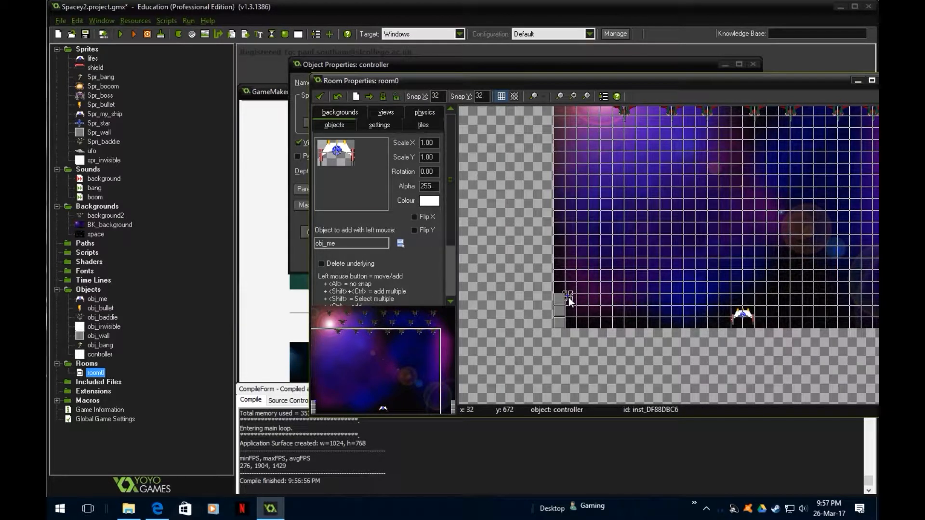
left_click(318, 96)
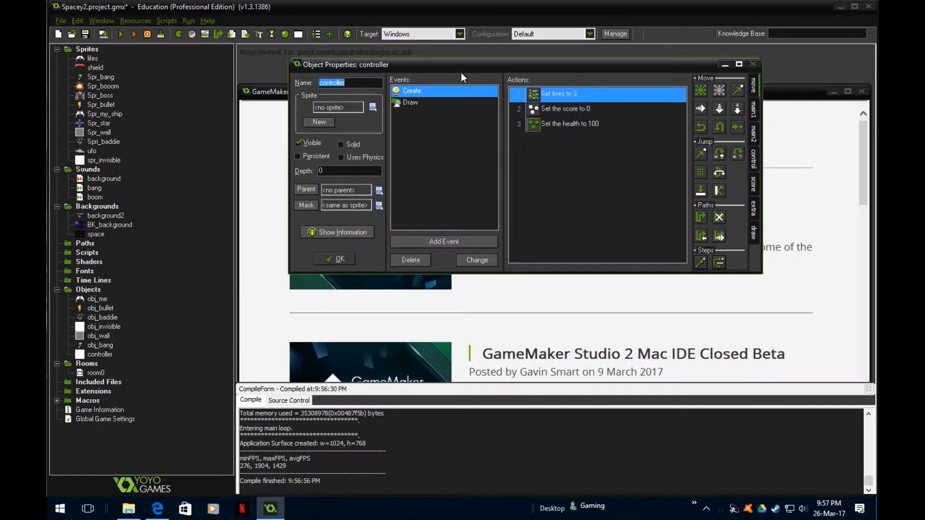
- Review the controller's Create event actions and the colour used by the Set Color action in its Draw event
left_click_drag(456, 61, 325, 71)
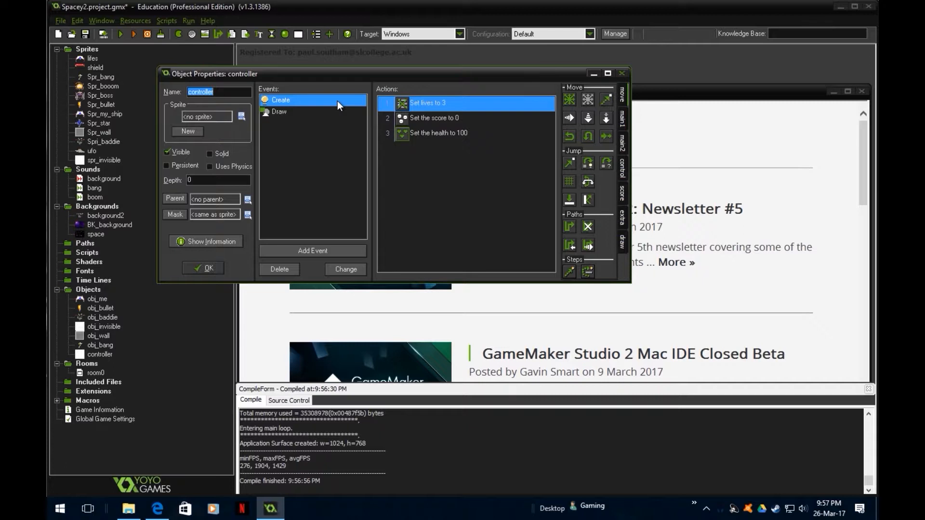
left_click(526, 208)
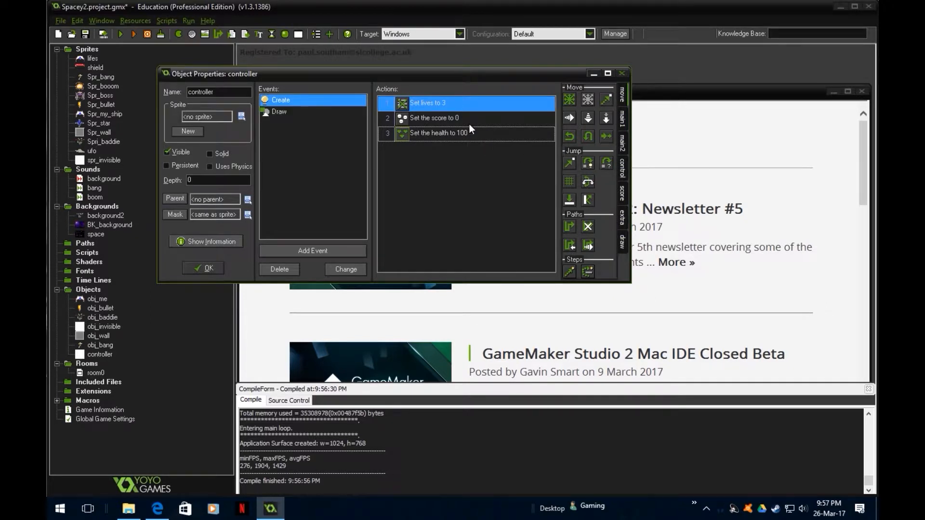
left_click(275, 112)
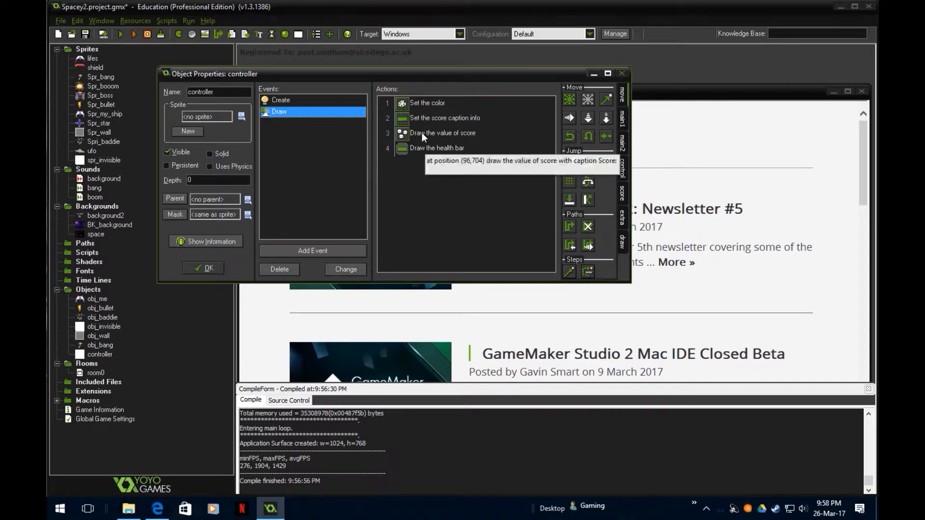
double_click(422, 104)
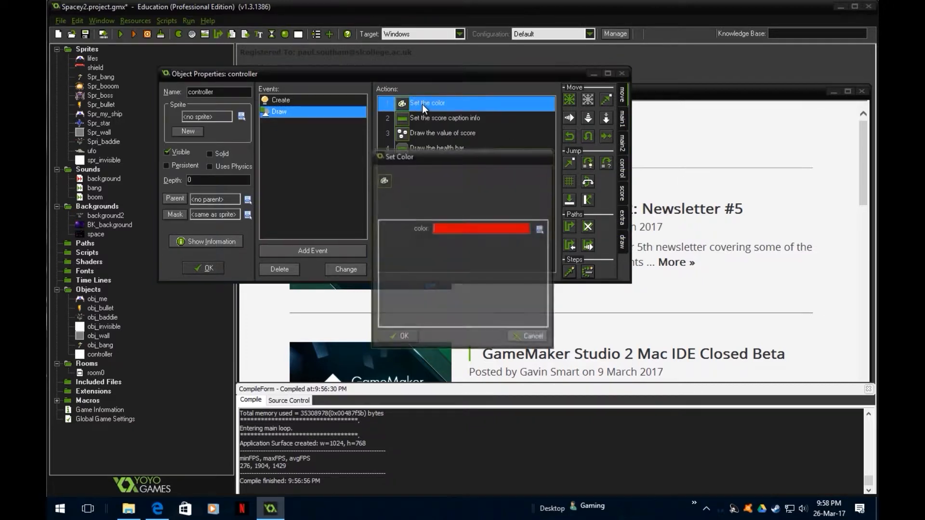
left_click(396, 336)
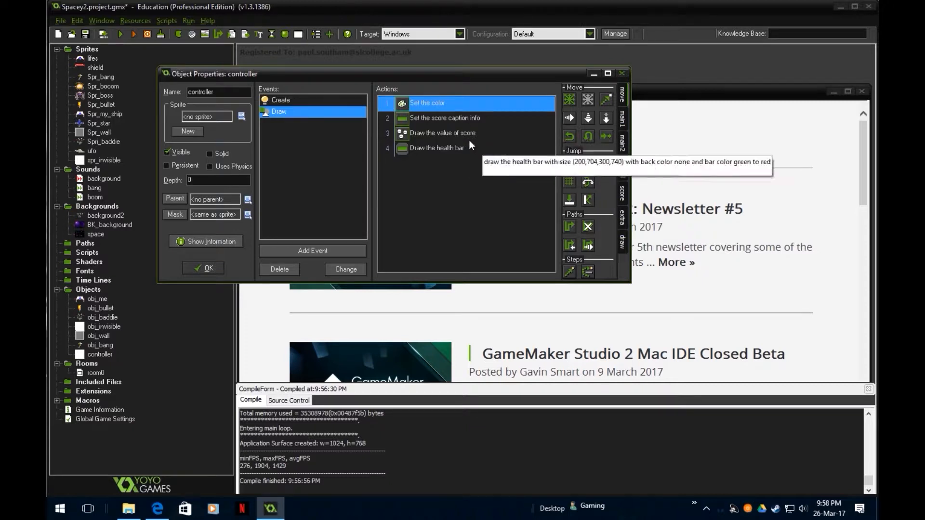
- Inspect the Score Caption settings and the Draw Score position and caption in the controller's Draw event
double_click(450, 118)
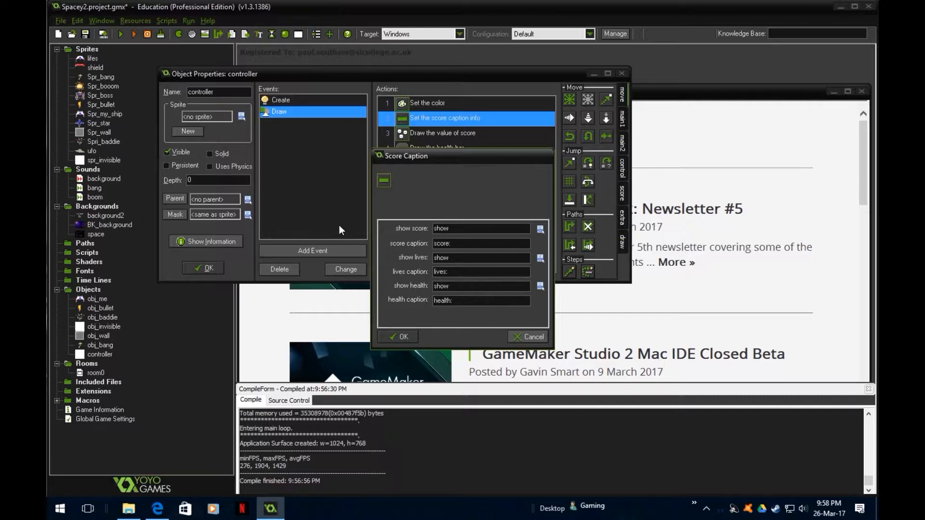
left_click(407, 333)
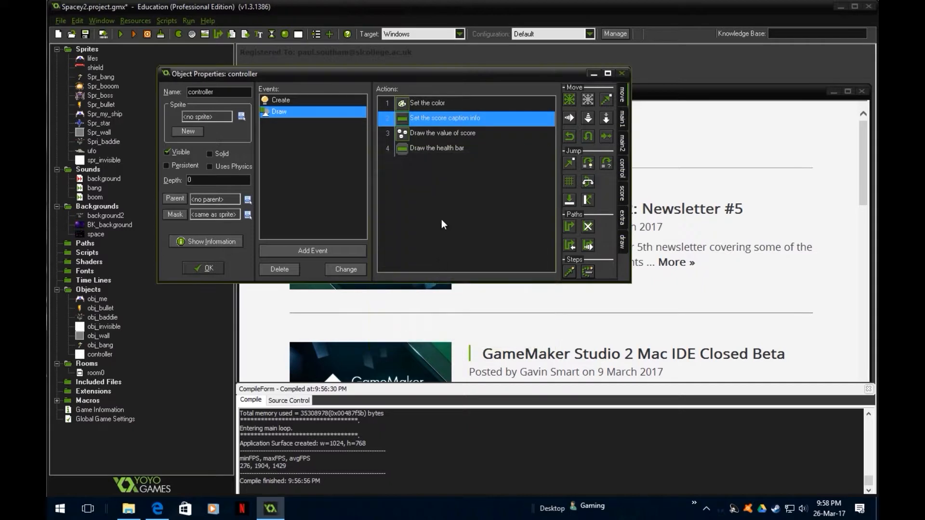
double_click(418, 137)
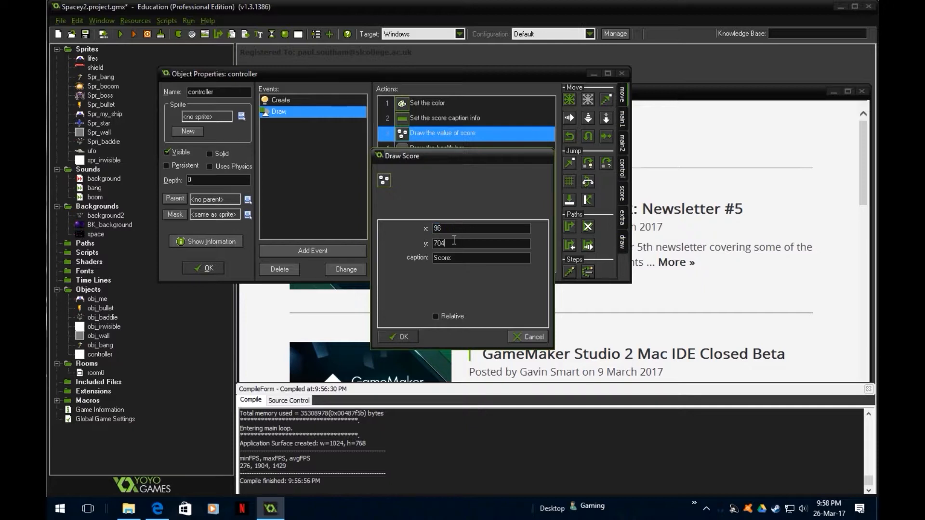
left_click(399, 337)
- Inspect the x1, y1, x2 and y2 coordinates of the Draw Health action and accept its settings
left_click(435, 149)
double_click(435, 149)
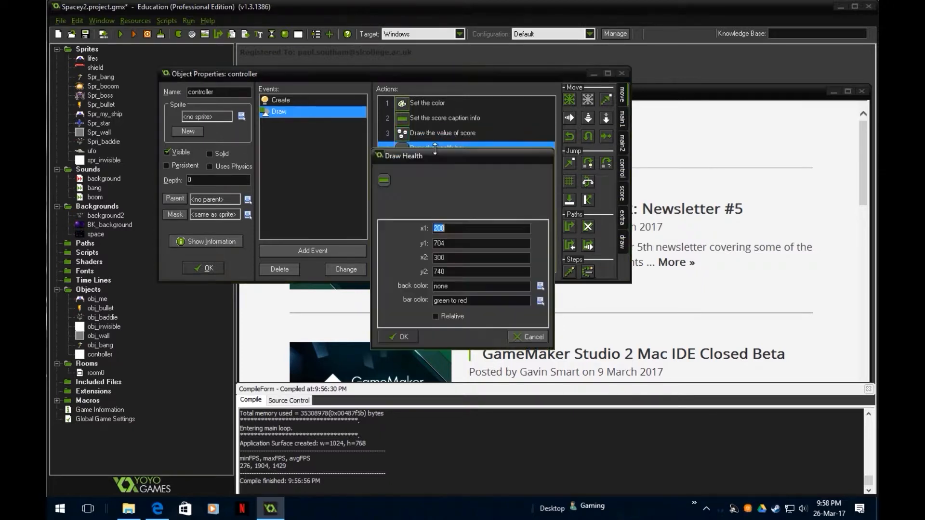
left_click(454, 228)
left_click(455, 258)
left_click(451, 229)
left_click(453, 258)
left_click(455, 243)
left_click(448, 240)
left_click(456, 270)
left_click(401, 335)
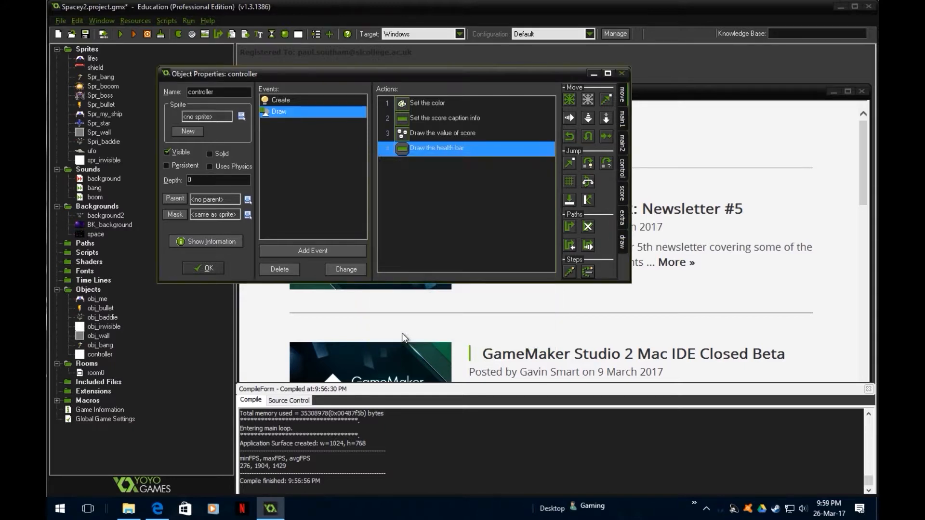
- Accept the controller's properties, reopen the object to check its sprite setting, and close it
left_click(203, 268)
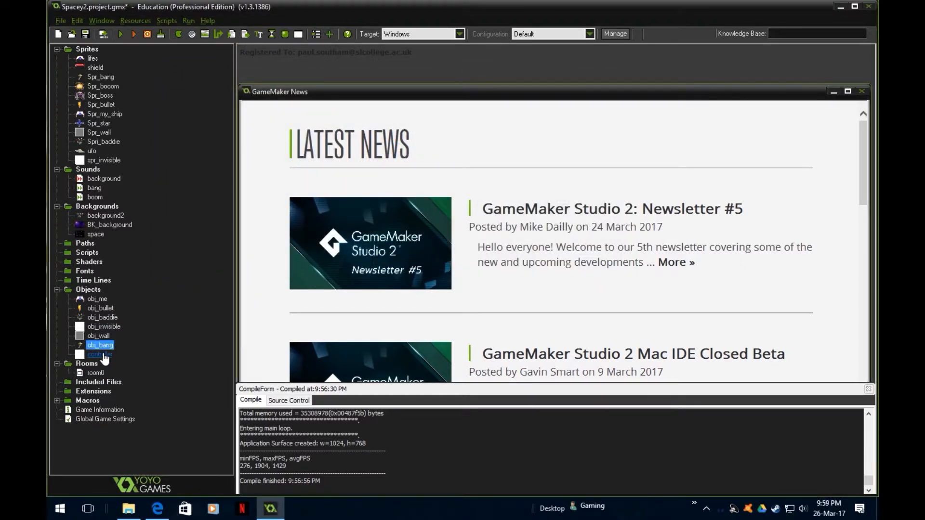
double_click(102, 355)
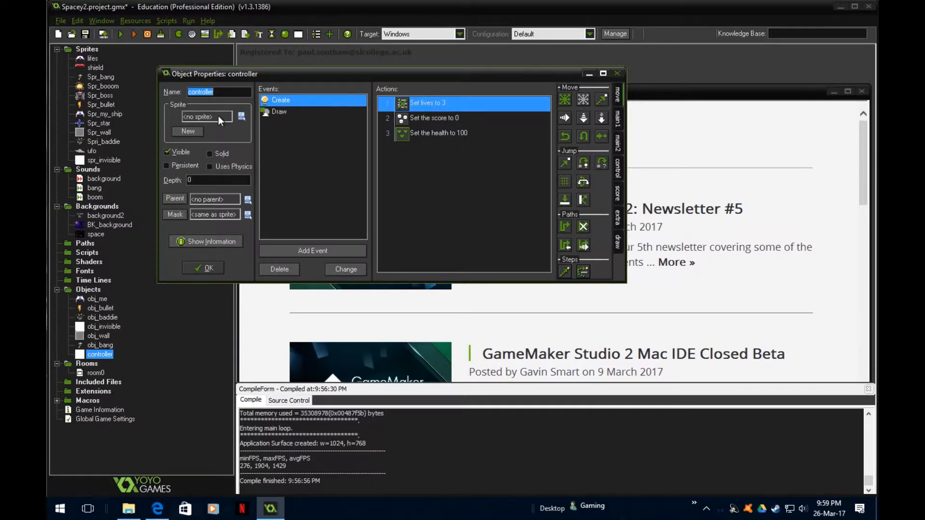
left_click(204, 270)
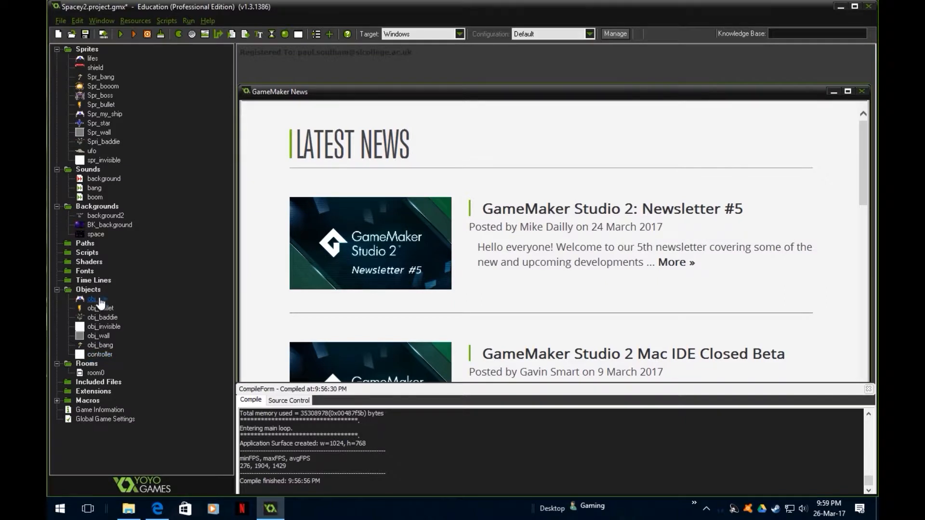
- Turn off the Visible option of the controller object and accept the change
double_click(100, 354)
left_click(175, 155)
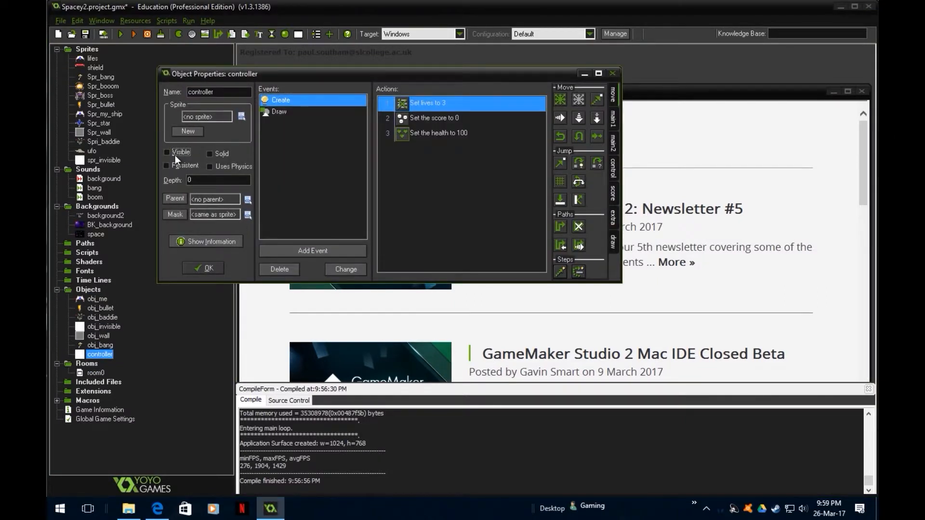
left_click(210, 270)
left_click(179, 287)
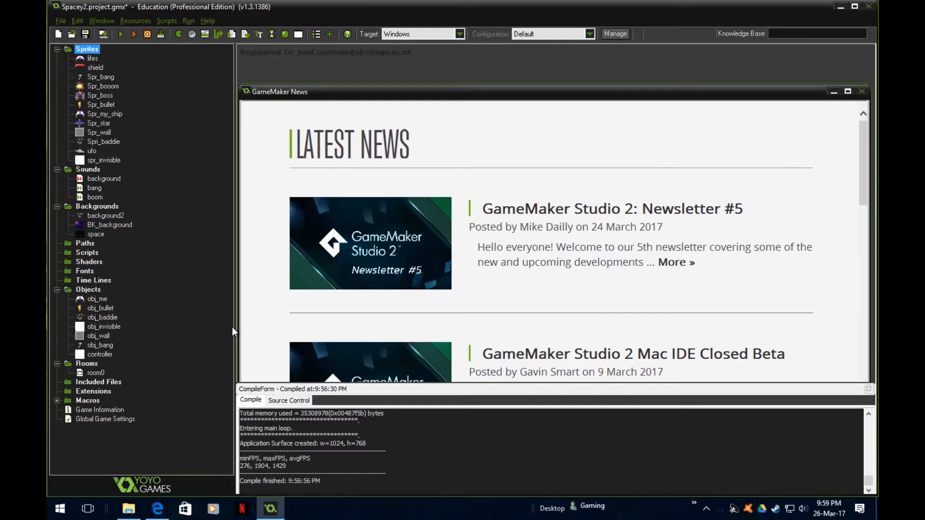
- Open obj_me and delete the Set Health action from its obj_bang collision event
double_click(97, 298)
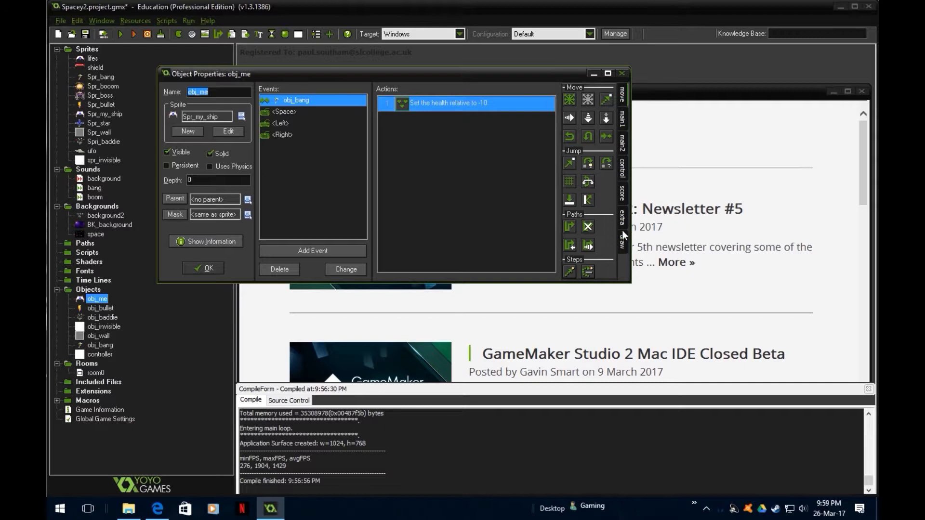
left_click(622, 194)
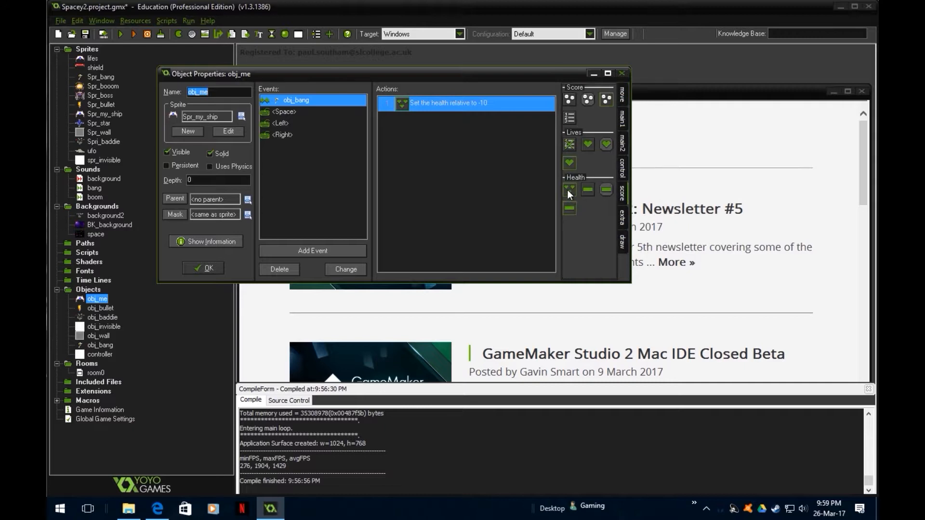
left_click_drag(569, 190, 429, 101)
right_click(430, 101)
left_click(471, 184)
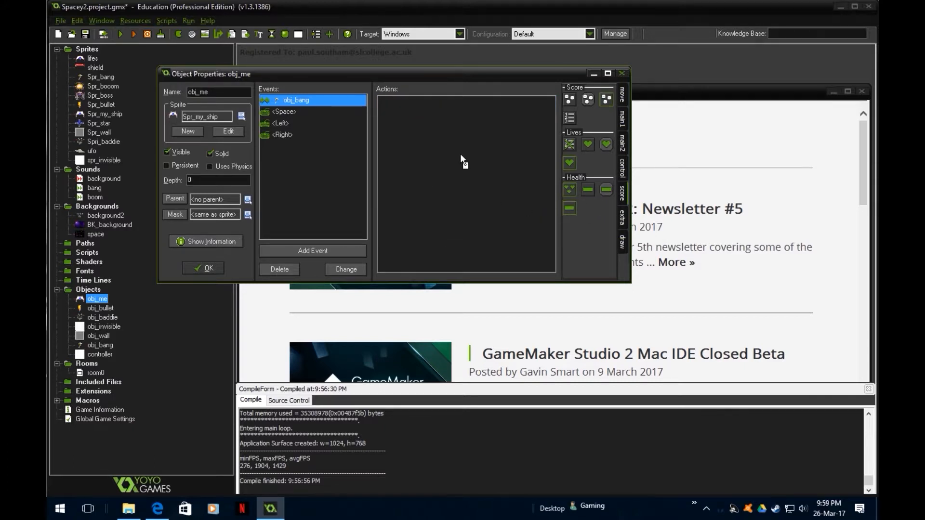
- Add a Set Health action with a relative value of -10 to obj_me's obj_bang collision event and accept the object
left_click_drag(461, 155, 460, 154)
type("-10")
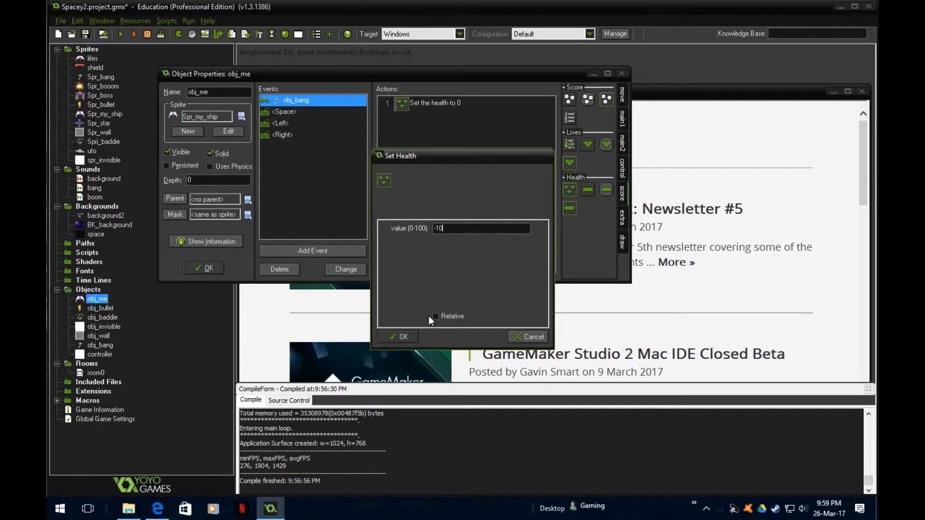
left_click(436, 316)
left_click(406, 333)
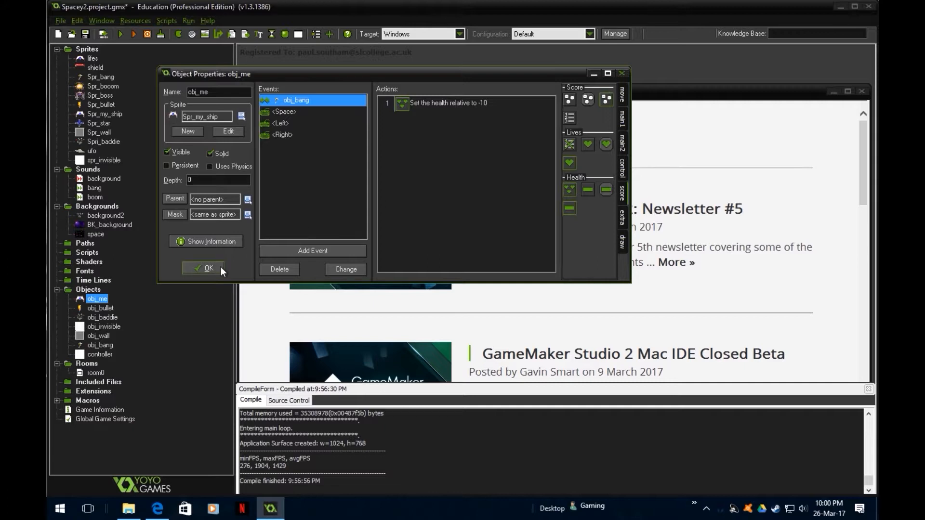
left_click(207, 268)
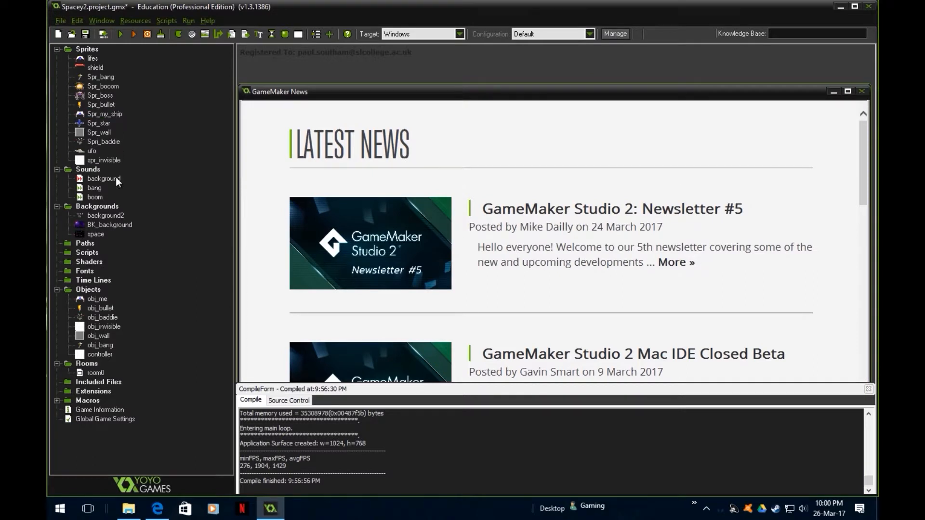
- Inspect the Set Score action in obj_baddie's obj_bullet collision event, including its value and Relative option
left_click(116, 319)
double_click(115, 321)
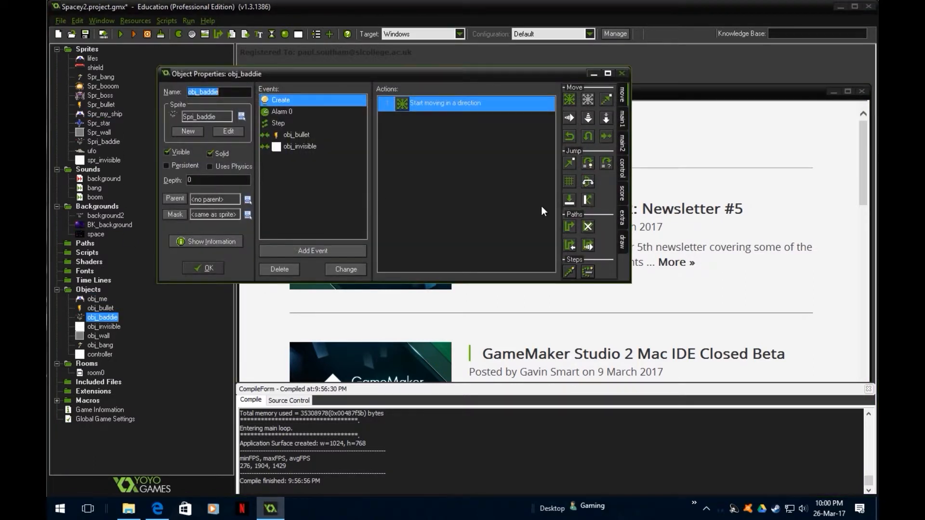
left_click(296, 135)
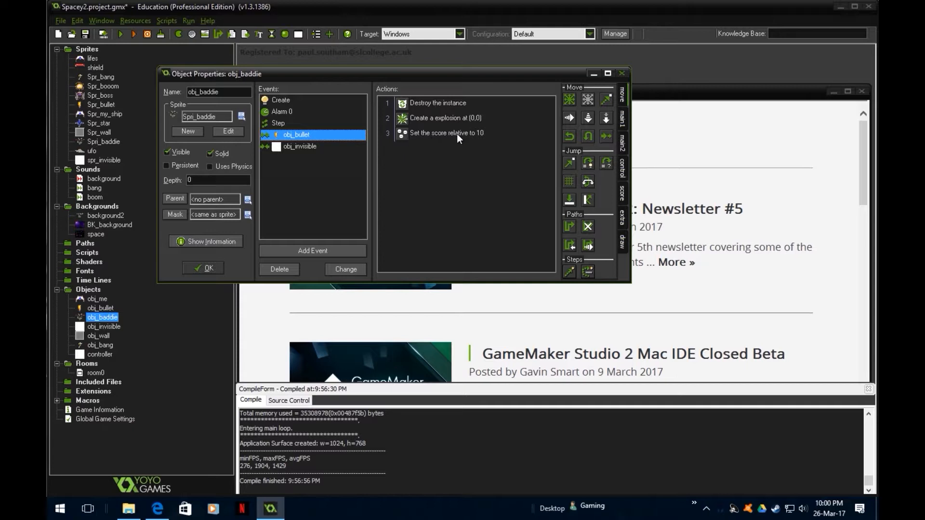
left_click(622, 194)
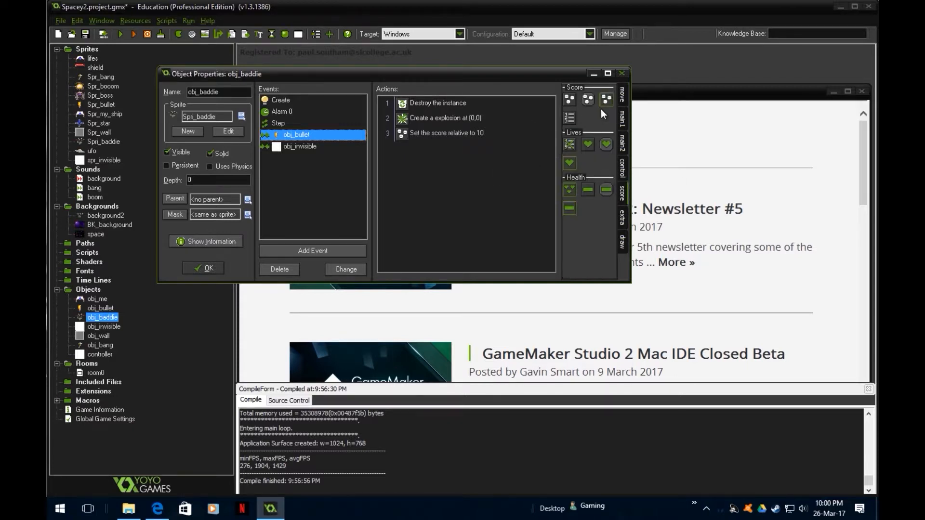
double_click(428, 132)
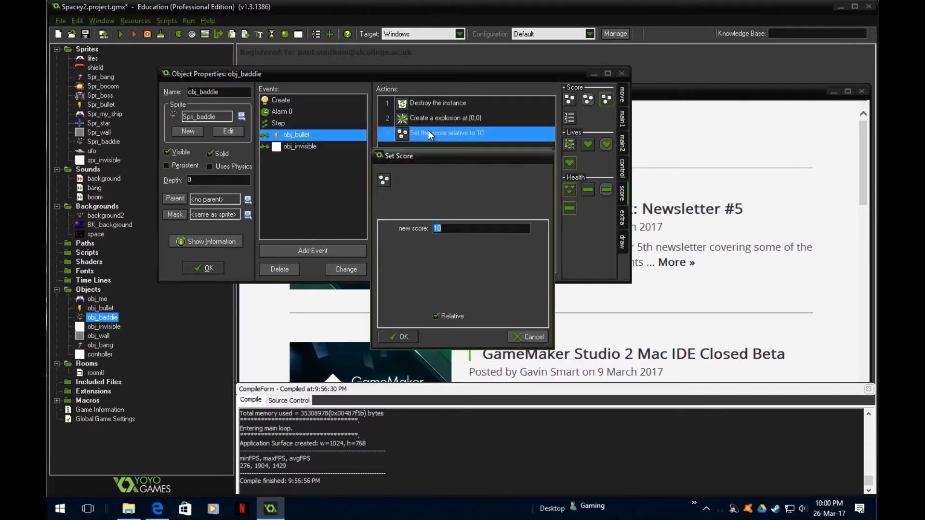
left_click(460, 227)
left_click(398, 337)
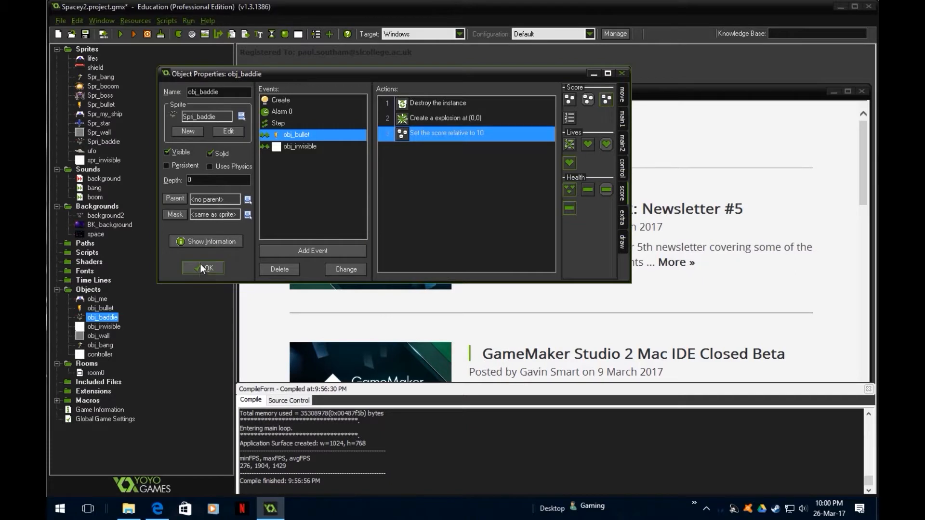
left_click(202, 266)
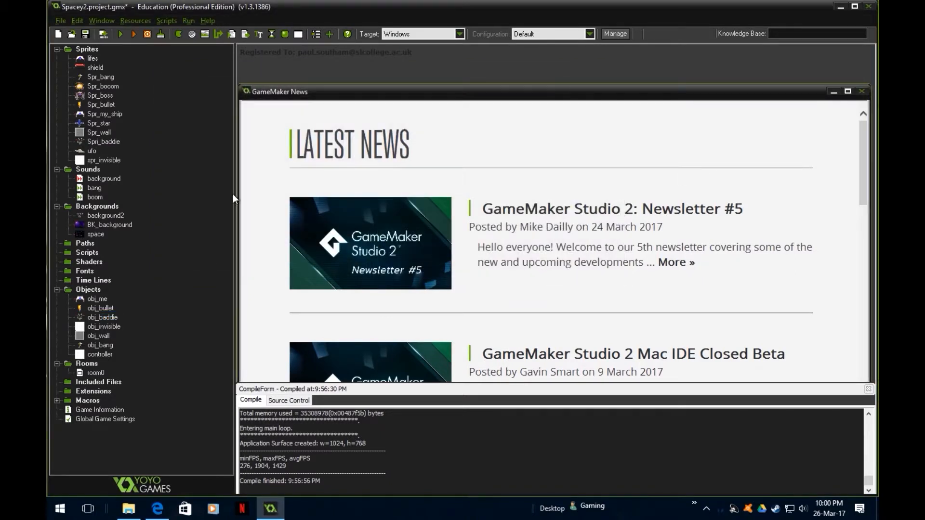
- Review the actions in obj_bang's obj_me collision event and close the object
double_click(99, 345)
left_click(272, 115)
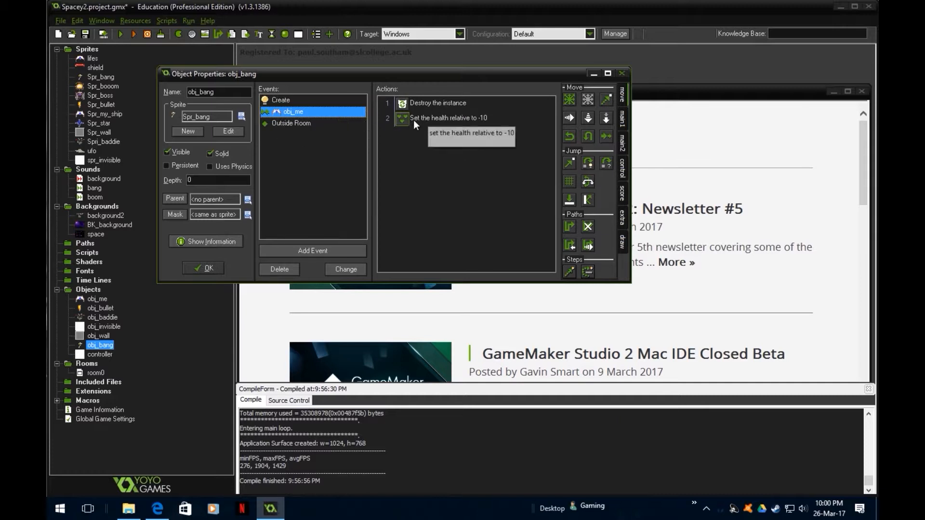
left_click(208, 268)
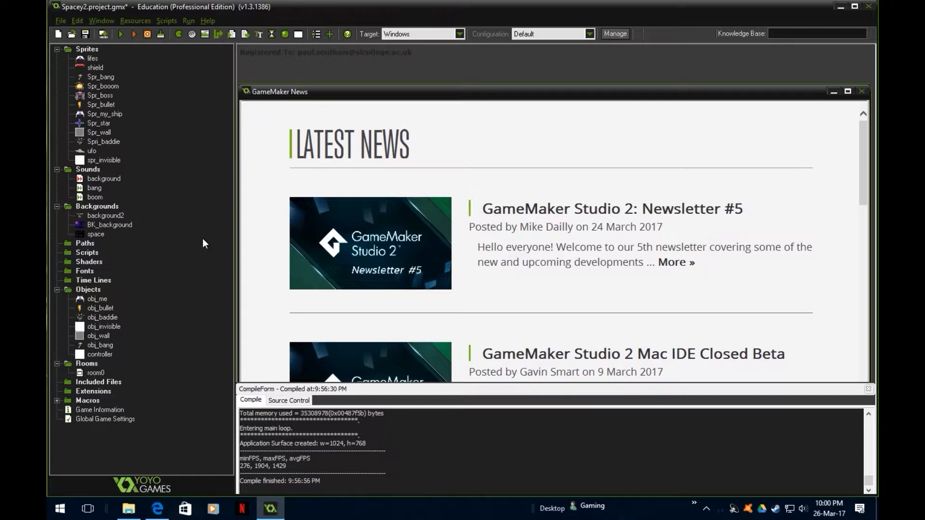
- Run the game, steer and fire the ship to see whether the score and health bar are drawn, and close it
left_click(120, 34)
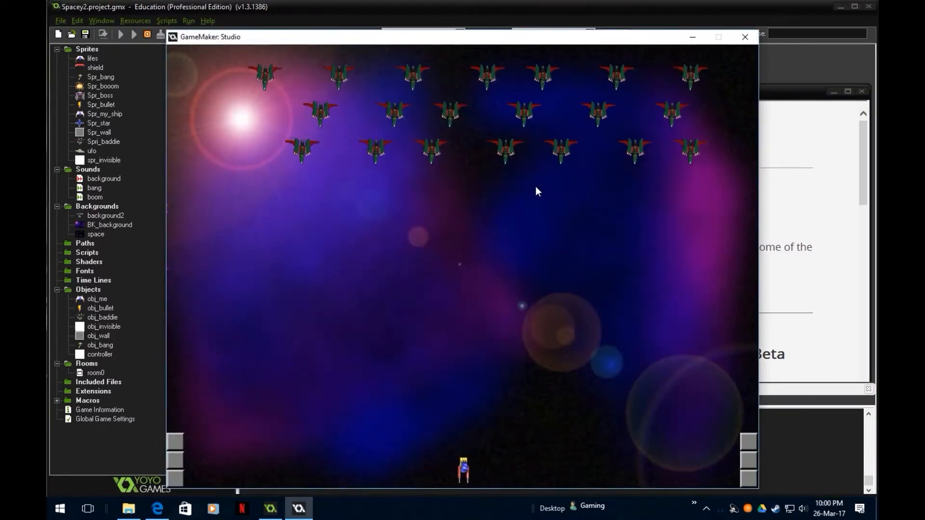
key("Right")
key("Left")
key("space")
key("space")
key("Right")
key("space")
key("Left")
key("space")
key("Right")
key("space")
key("Left")
key("space")
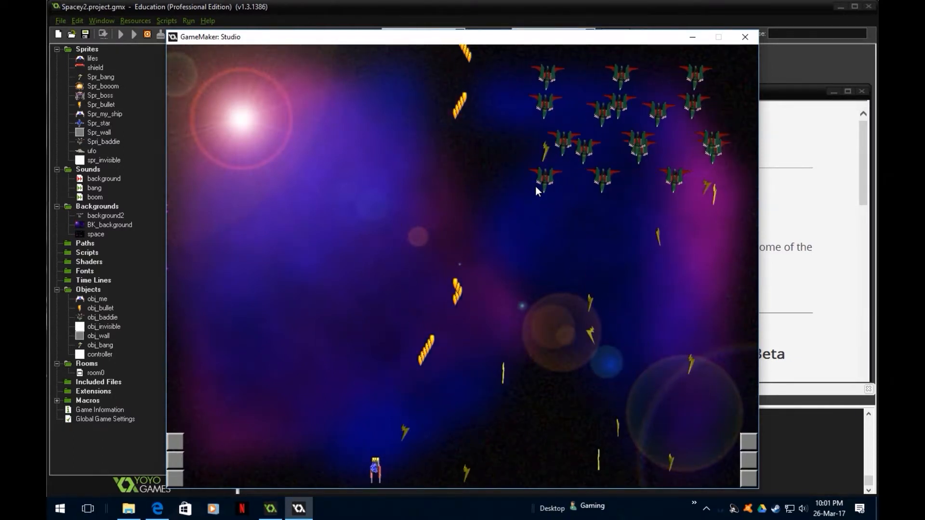
left_click(746, 37)
- Turn the controller object's Visible option on and accept the change
left_click(103, 355)
double_click(101, 354)
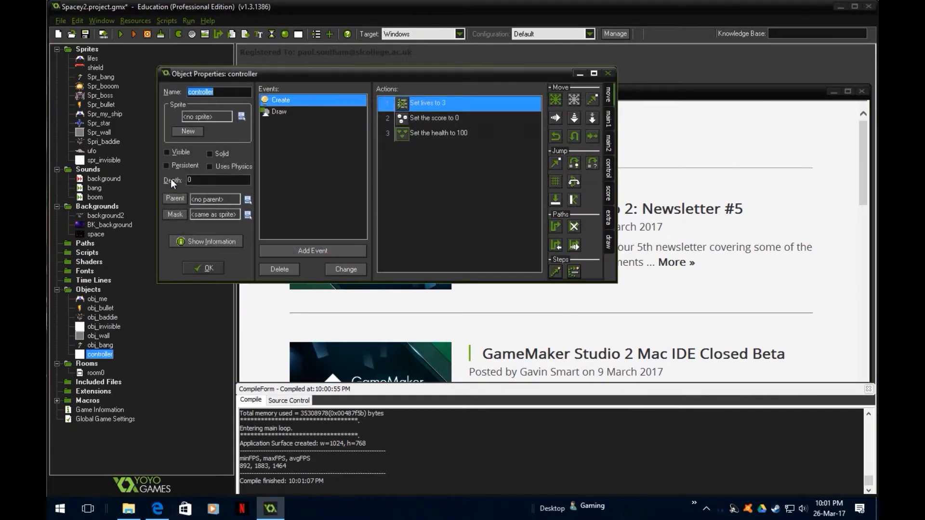
left_click(202, 268)
- Run the game again, shoot baddies and take hits to check the score and health bar, and close it
key("F5")
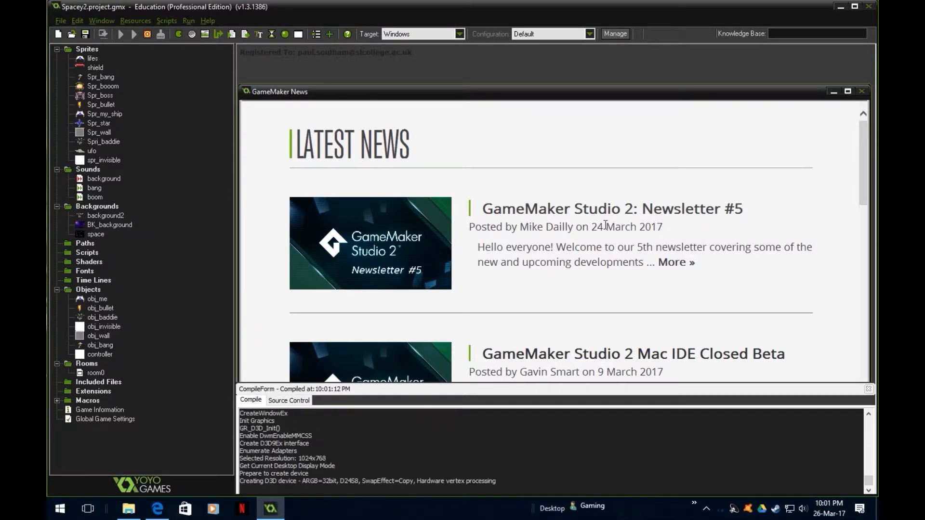
key("Right")
key("space")
key("Left")
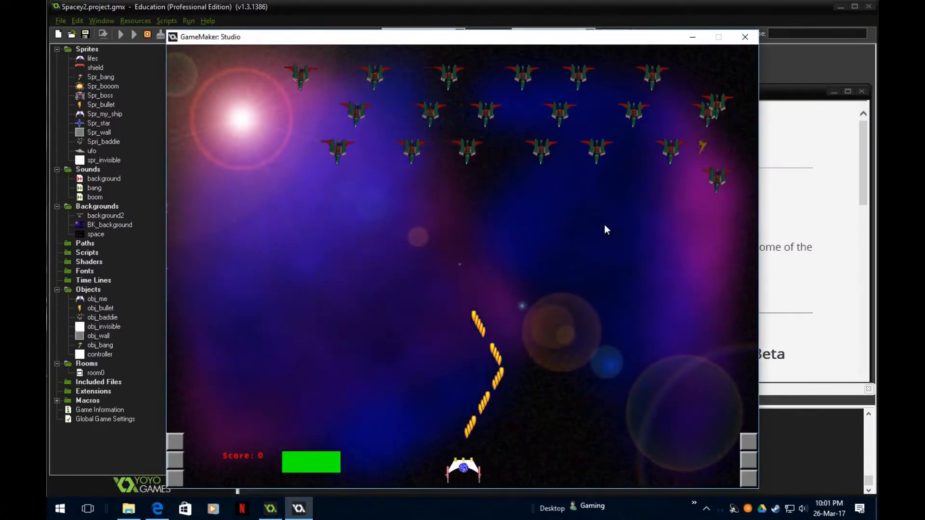
key("Right")
key("space")
key("space")
key("space")
key("space")
key("space")
key("space")
key("space")
key("space")
key("Left")
key("Right")
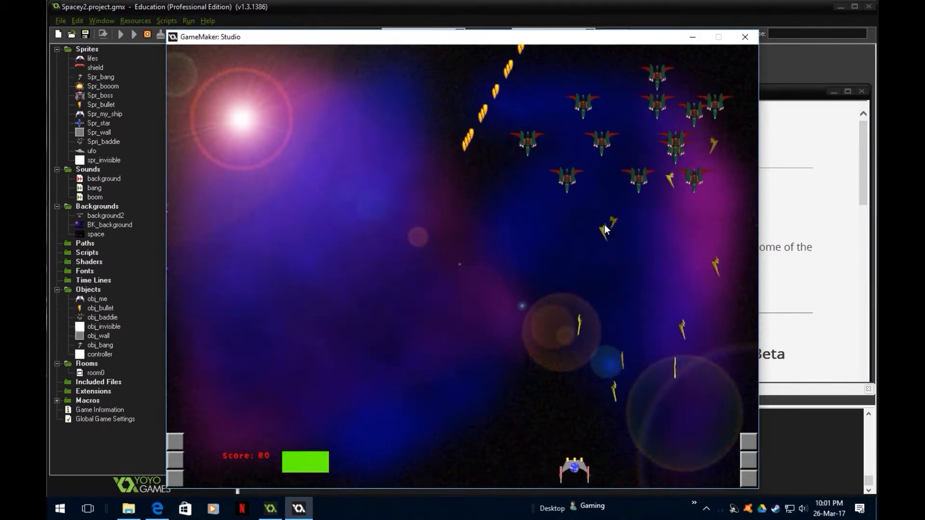
key("Left")
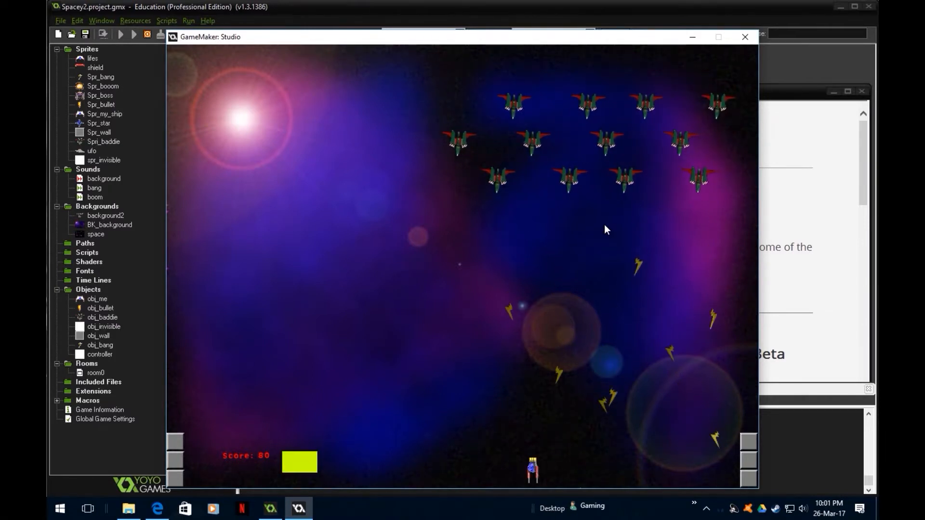
left_click(752, 39)
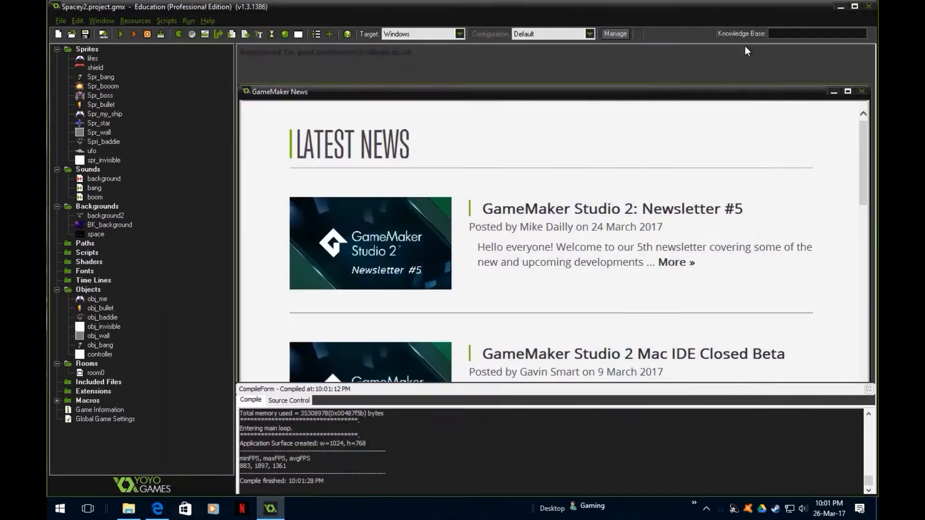
- Open the controller and compare the actions in its Create event with those in its Draw event
double_click(109, 356)
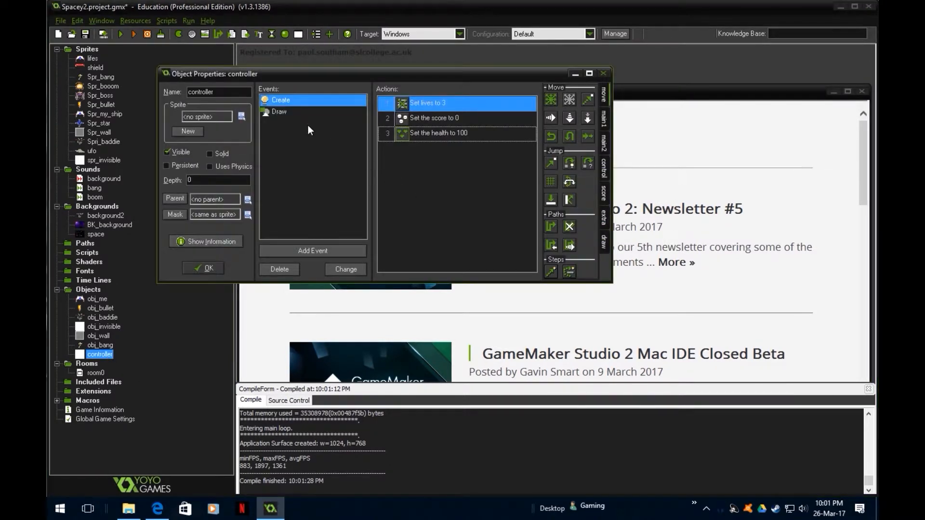
left_click(282, 113)
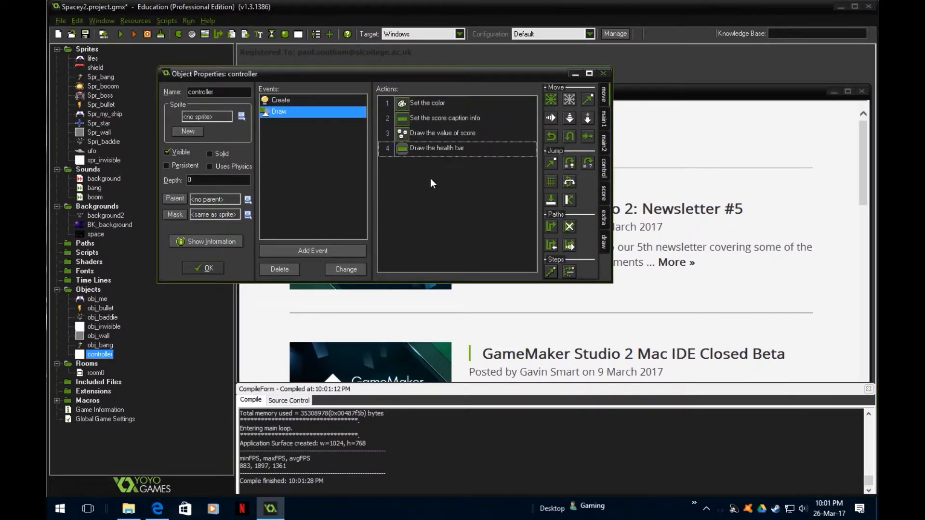
left_click(279, 100)
left_click(280, 110)
left_click(284, 99)
left_click(288, 112)
left_click(283, 103)
left_click(284, 113)
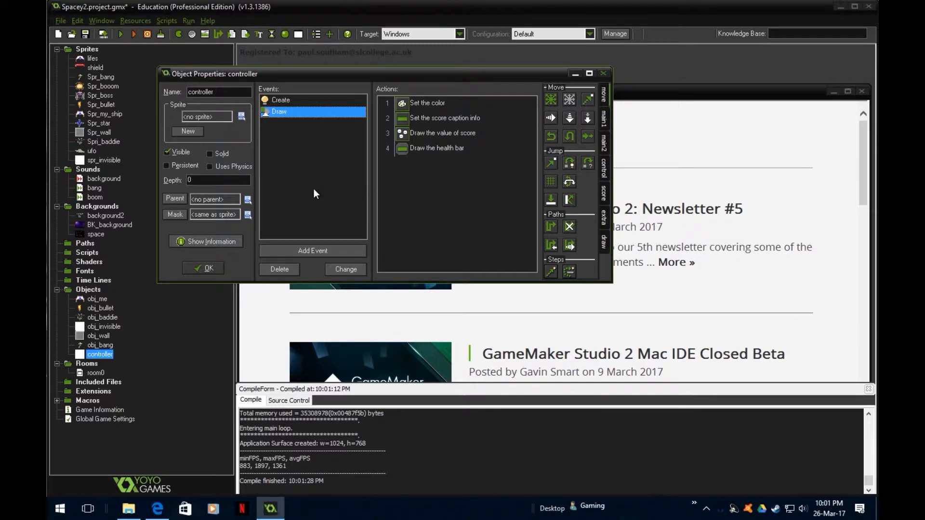
- Add a Step event to the controller object
left_click(303, 252)
left_click(435, 252)
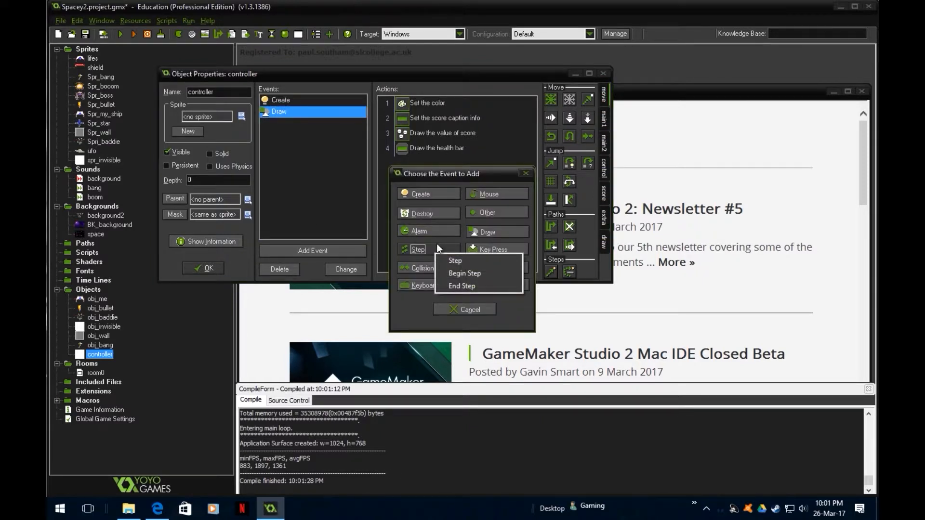
left_click(467, 262)
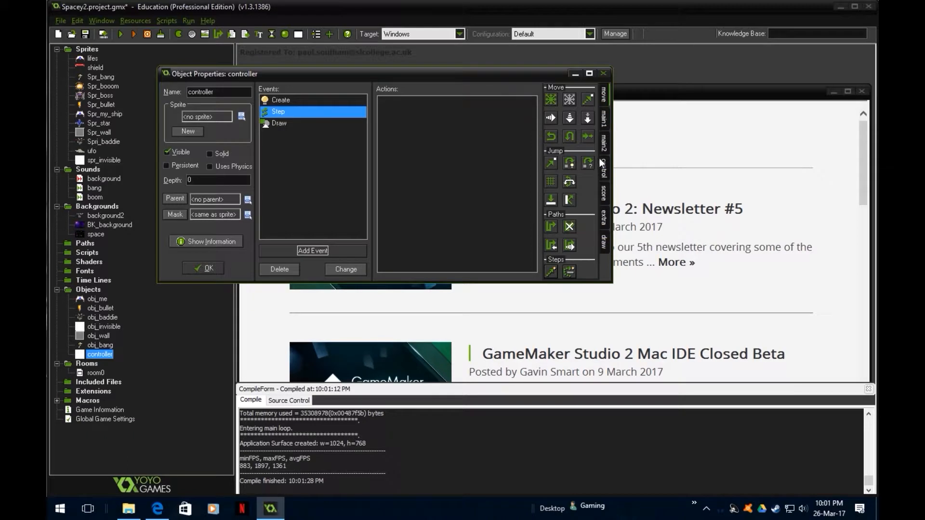
- Add a Test Health action to the Step event that checks whether health is smaller than 10
left_click(604, 194)
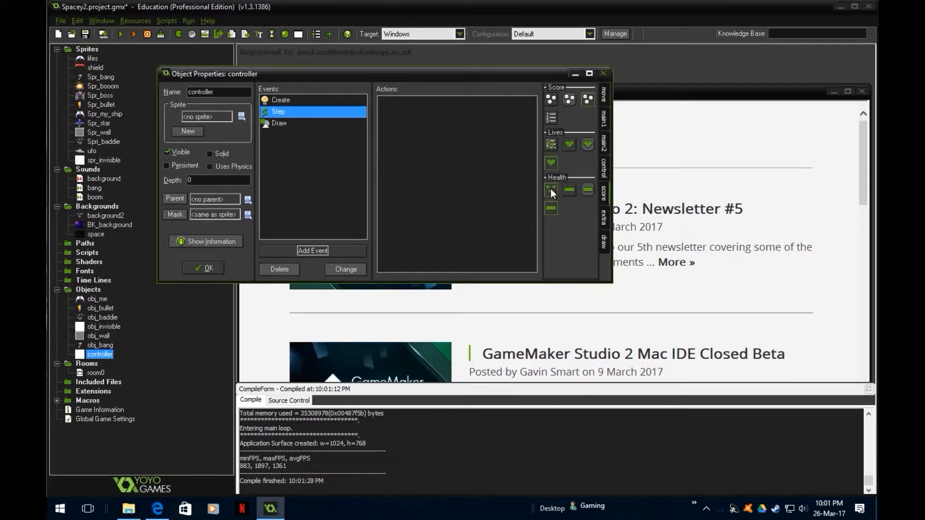
left_click_drag(570, 189, 436, 142)
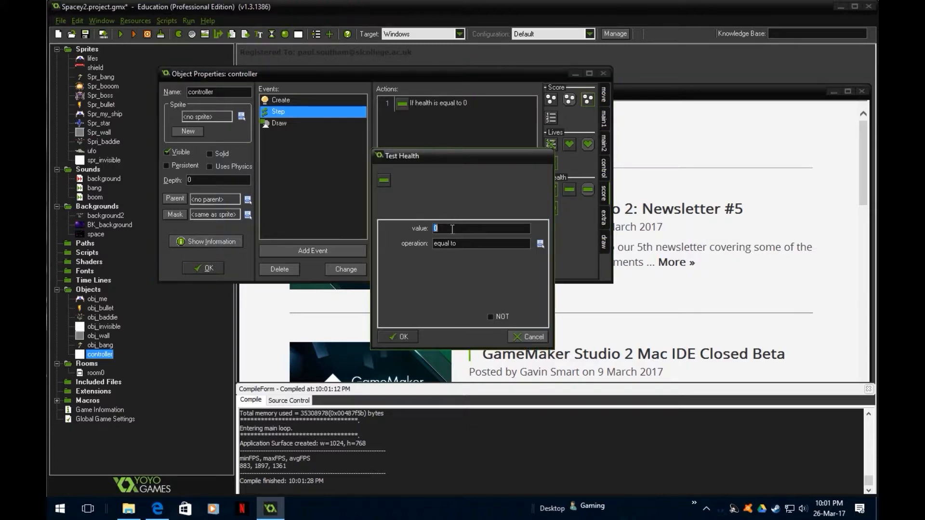
type("10")
left_click(540, 244)
left_click(549, 271)
left_click(404, 336)
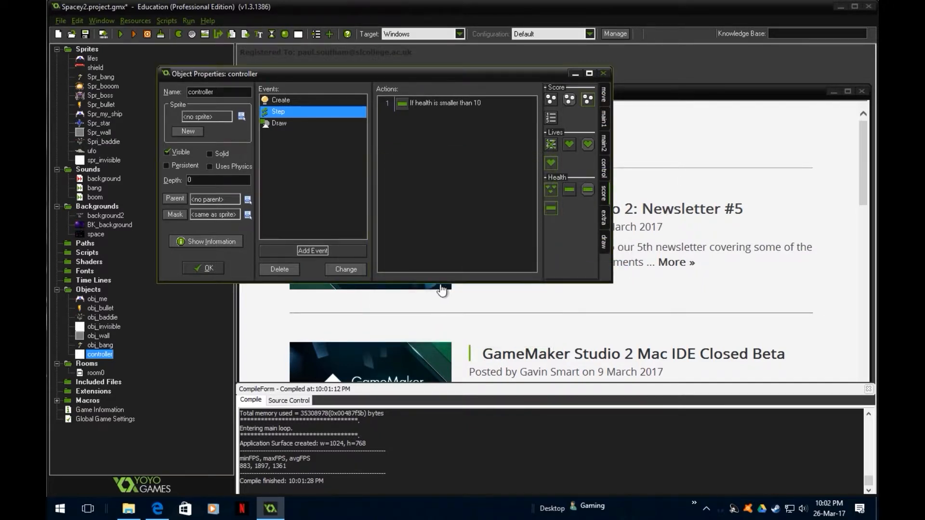
- Add a start-of-block and an end-of-block action beneath the Step event's health check
left_click(604, 168)
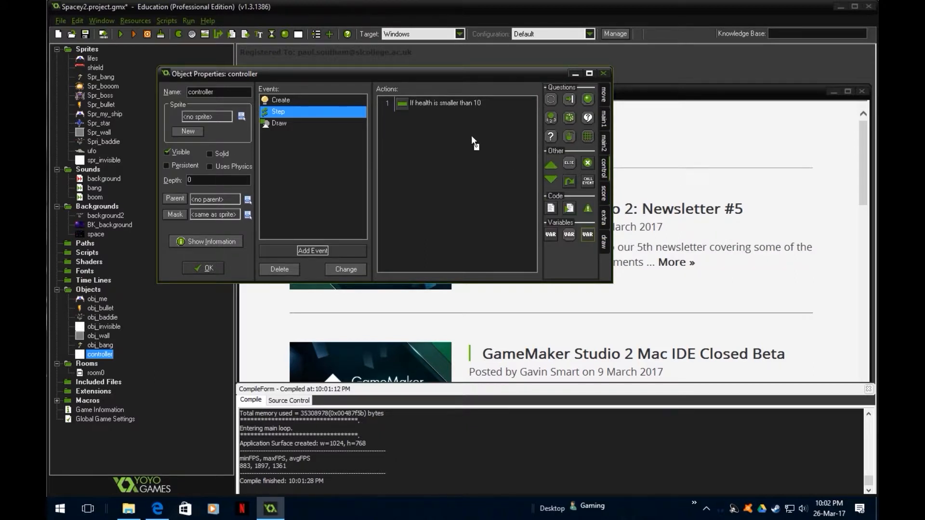
left_click_drag(460, 130, 460, 131)
left_click_drag(550, 180, 437, 168)
- Add a Set Health action inside the block with a relative value of -1
left_click(603, 197)
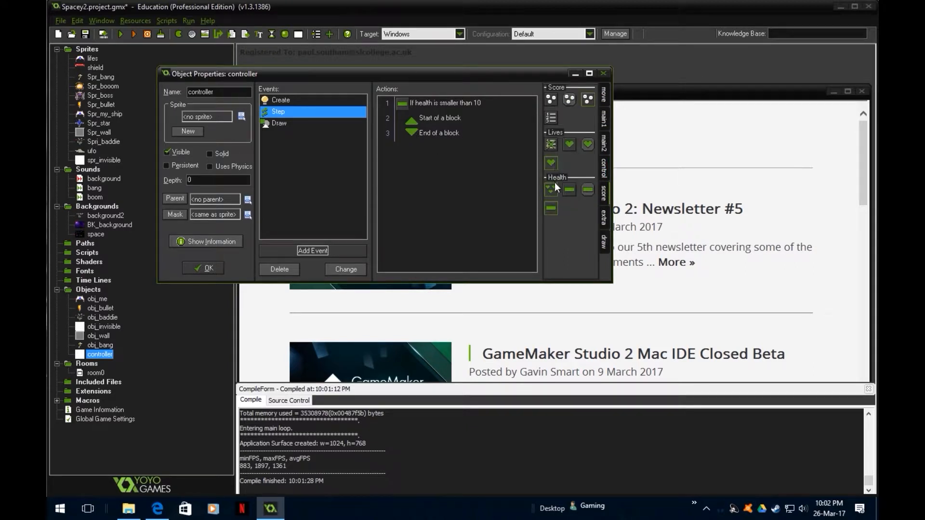
left_click_drag(551, 190, 439, 128)
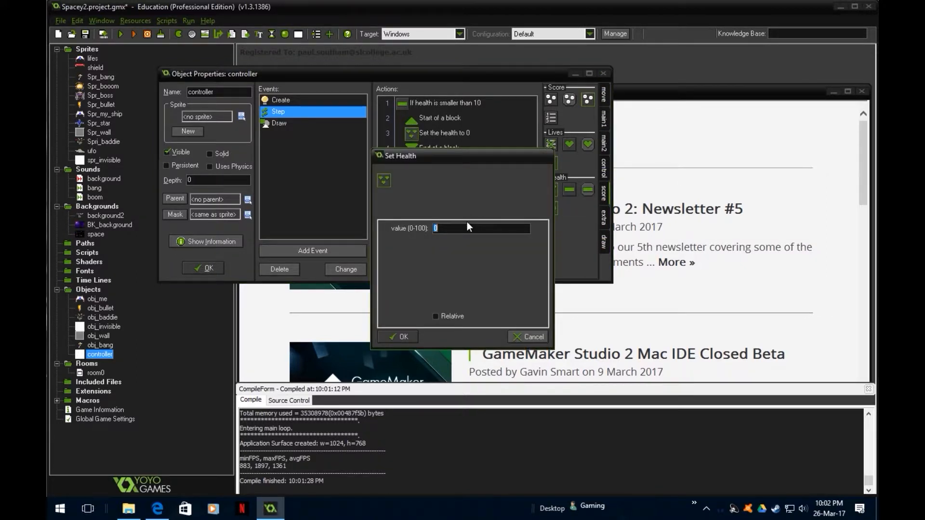
type("-1")
left_click(436, 317)
left_click(404, 337)
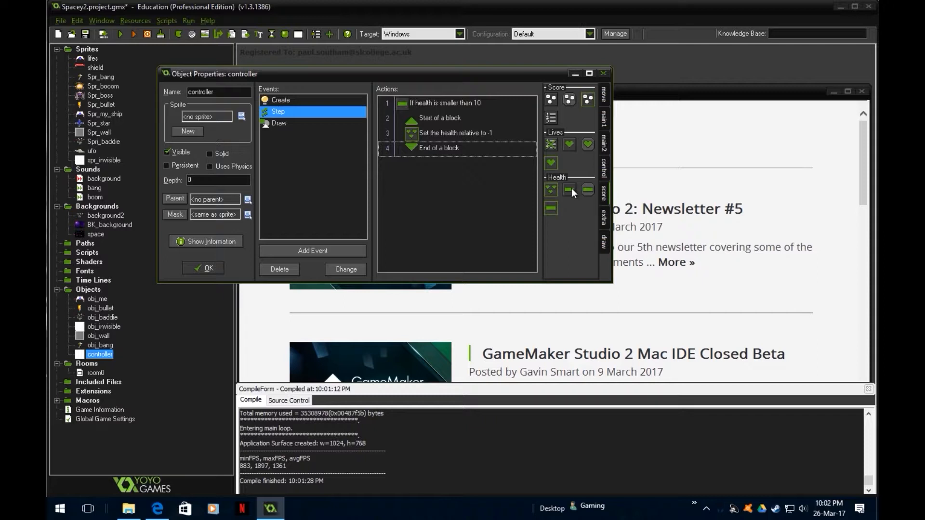
- Add a Test Health action after the Set Health action, checking whether health is equal to 0
left_click_drag(572, 188, 477, 142)
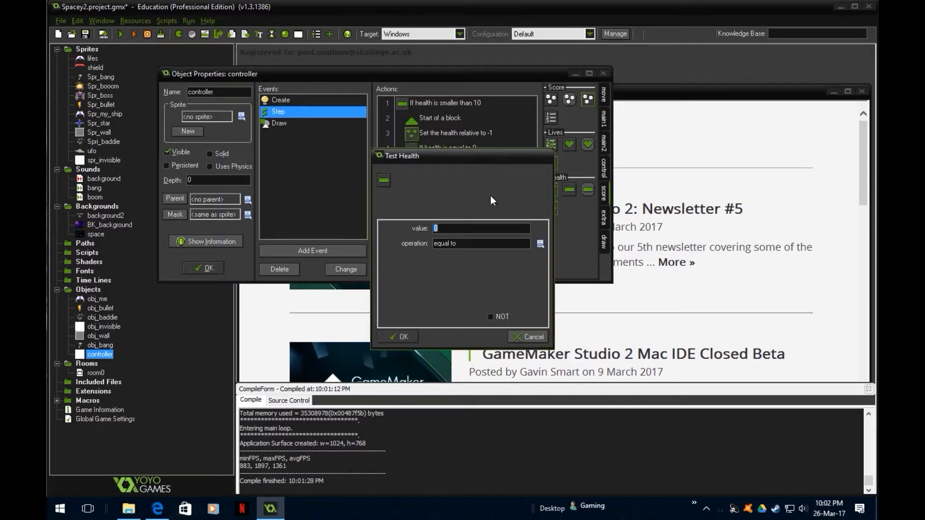
left_click(540, 244)
left_click(474, 285)
left_click(402, 338)
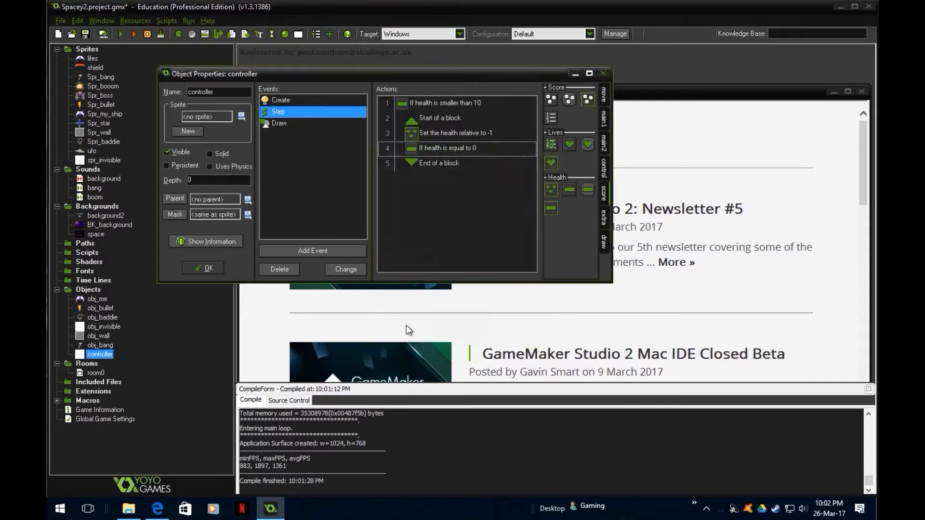
- Nest a start-of-block and an end-of-block action beneath the check for health equal to 0
left_click(603, 172)
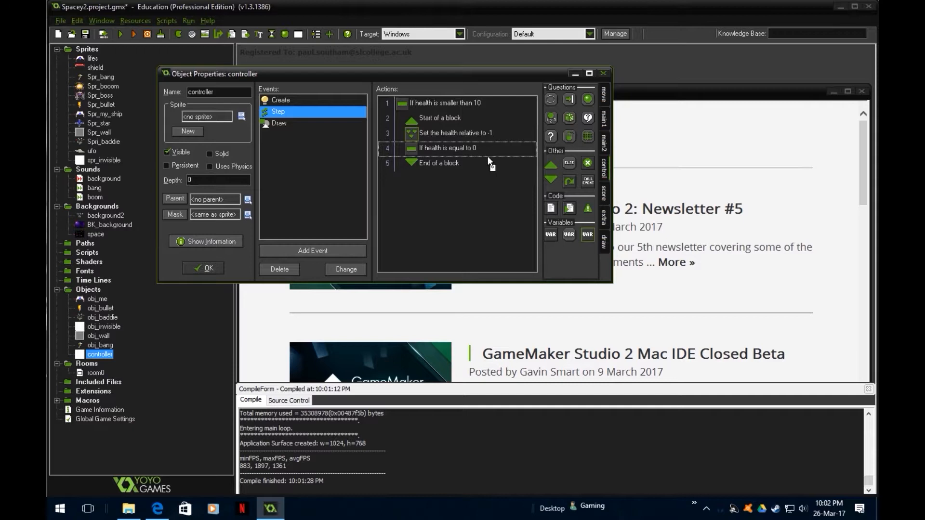
left_click_drag(488, 156, 489, 159)
left_click_drag(552, 181, 442, 175)
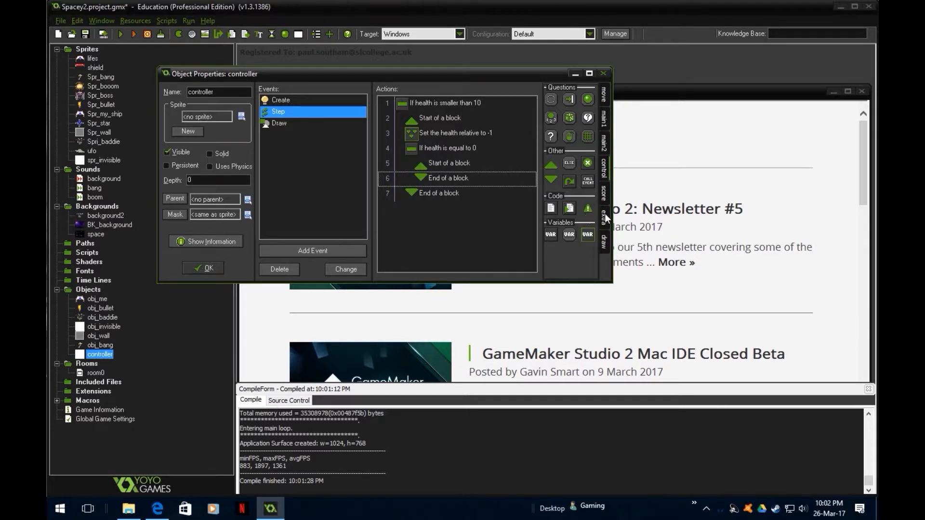
- Add a Display Message action inside the nested block with the message "you died"
left_click(604, 170)
left_click(604, 193)
left_click(604, 170)
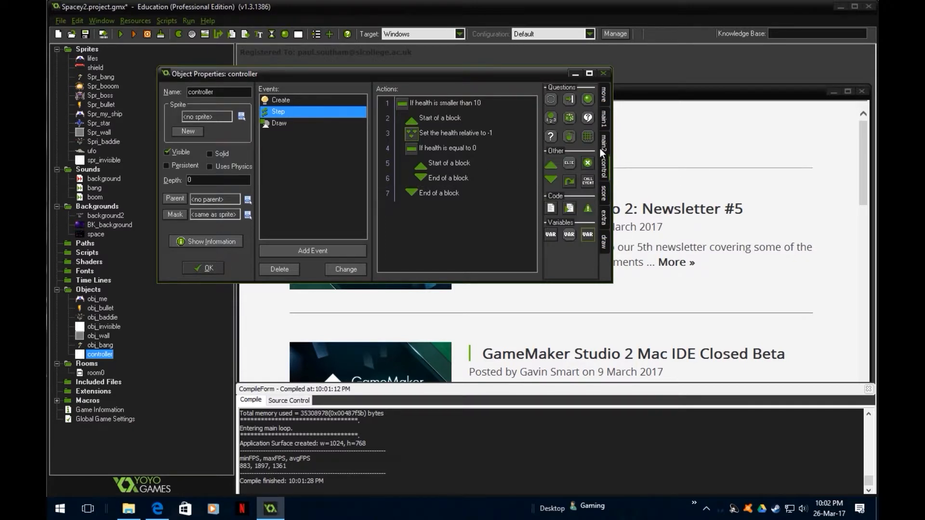
left_click(602, 144)
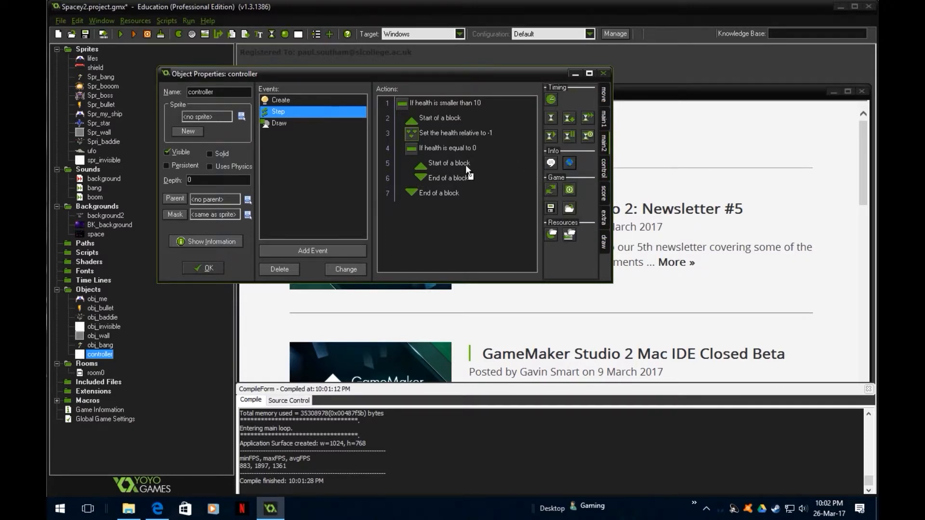
left_click_drag(465, 164, 458, 169)
type("you died")
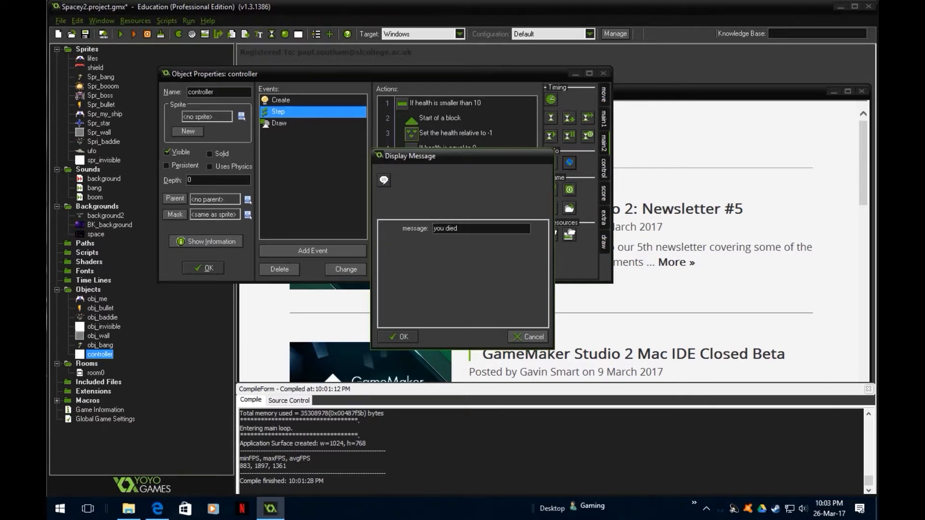
left_click(400, 337)
- Add a Restart Game action after the message in the nested block
left_click(605, 116)
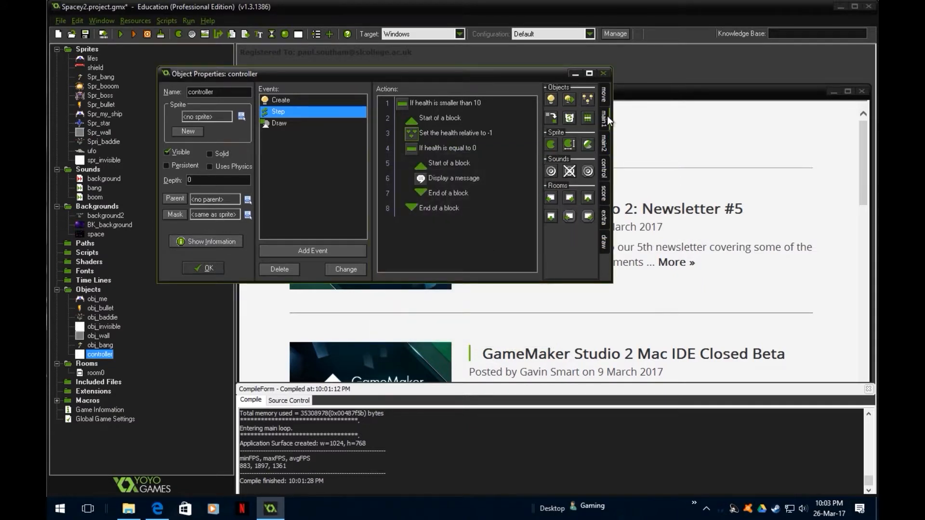
left_click(605, 94)
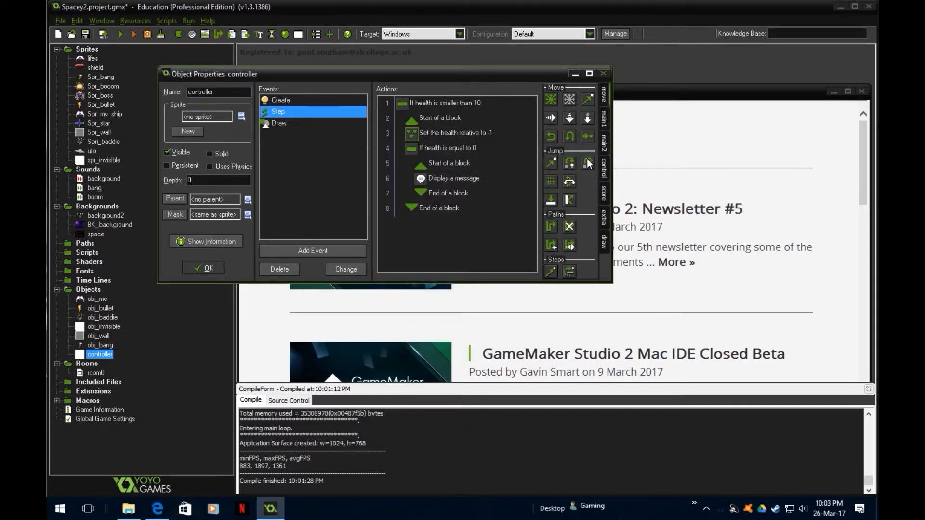
left_click(603, 152)
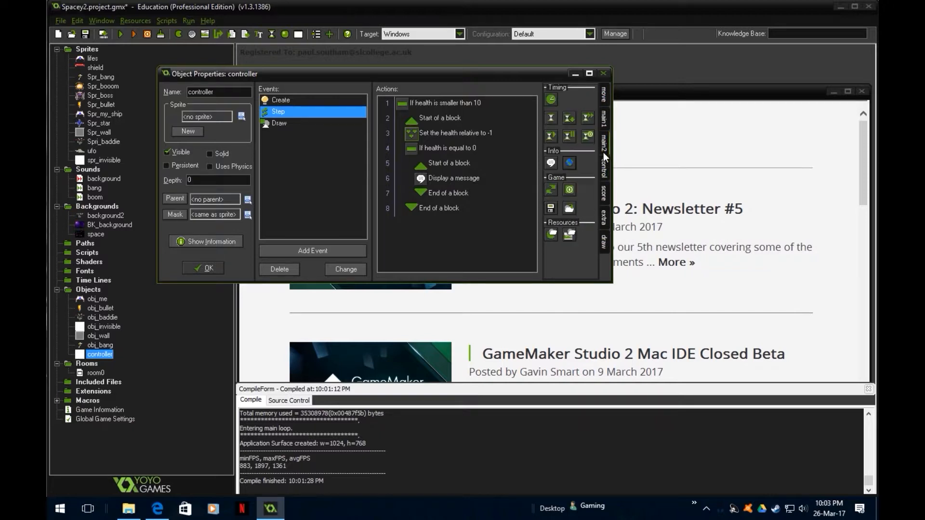
left_click_drag(544, 189, 449, 190)
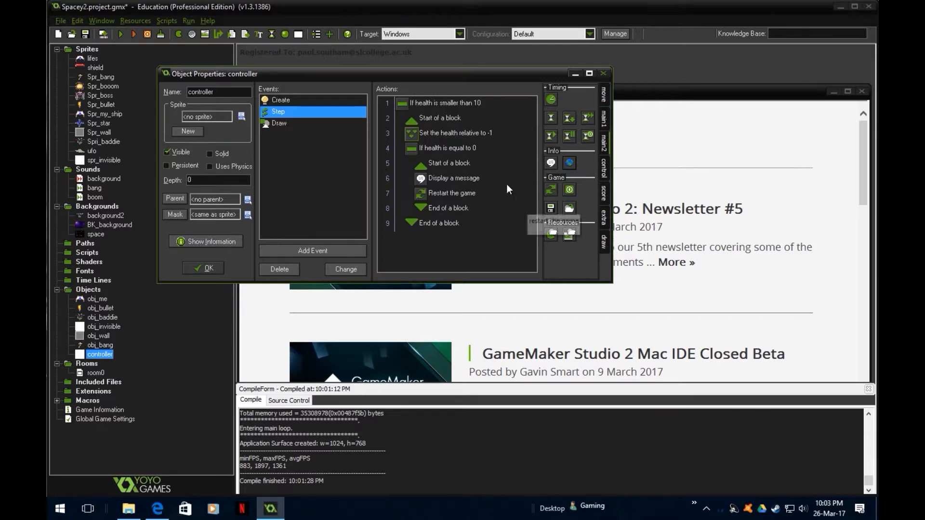
- Insert a Set Lives action with a relative value of -1 directly after the Set Health action
left_click(450, 149)
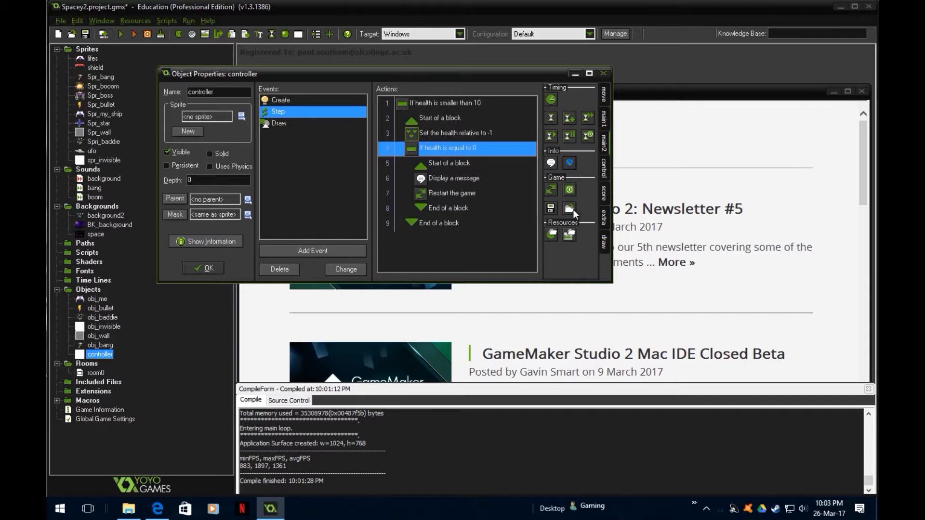
left_click(605, 219)
left_click(602, 196)
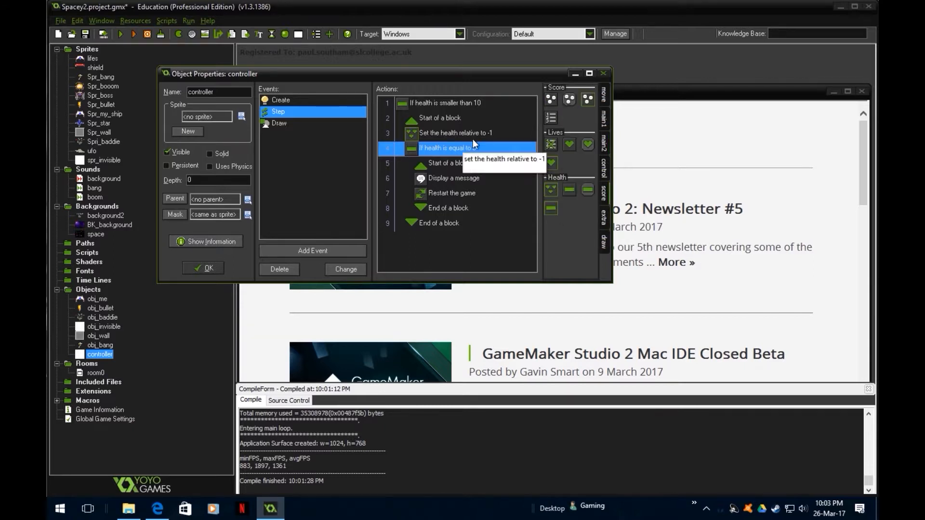
left_click(604, 169)
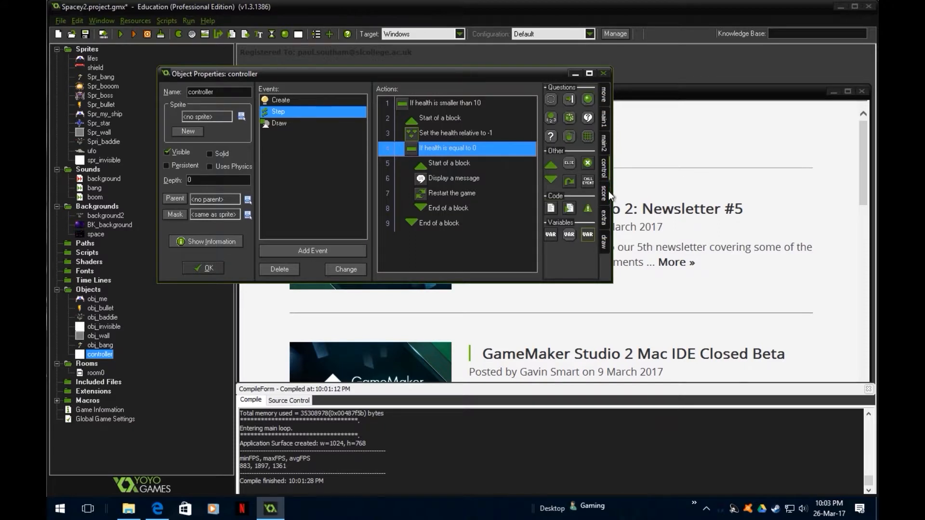
left_click(609, 191)
left_click(604, 165)
left_click(604, 186)
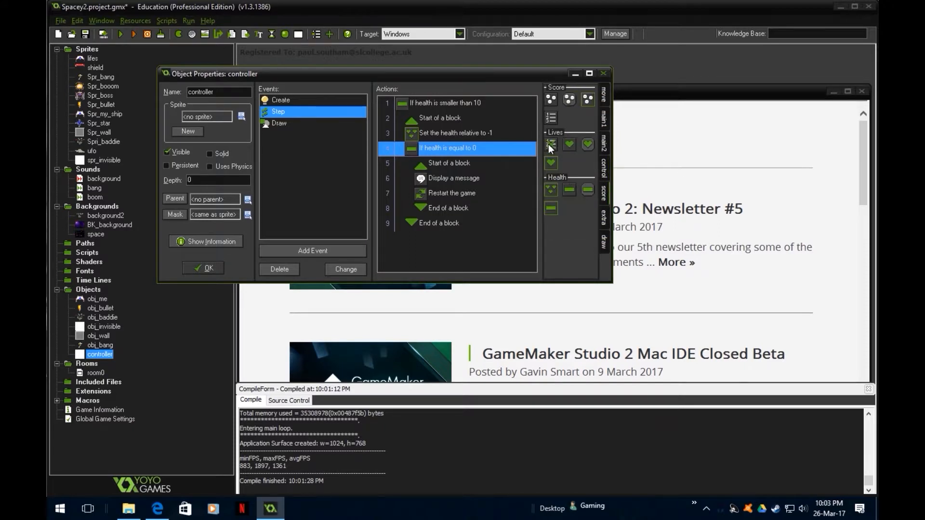
left_click_drag(551, 145, 453, 146)
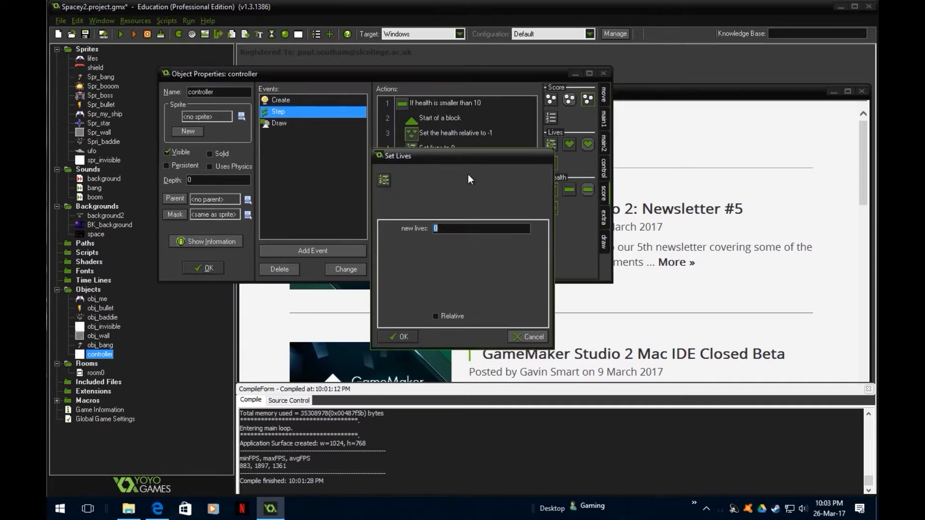
key("BackSpace")
type("-1")
left_click(447, 316)
left_click(399, 337)
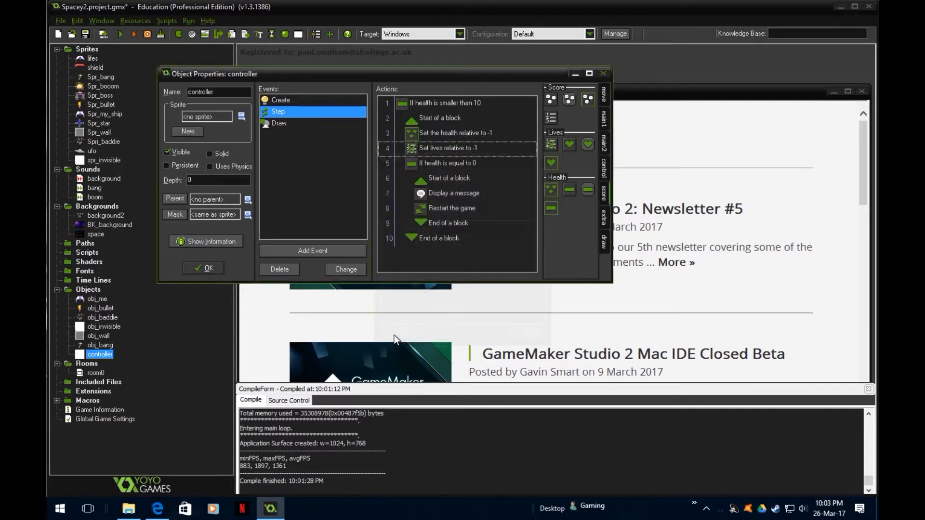
- Change the Set Health action to an absolute value of 100 by turning off Relative
left_click(438, 133)
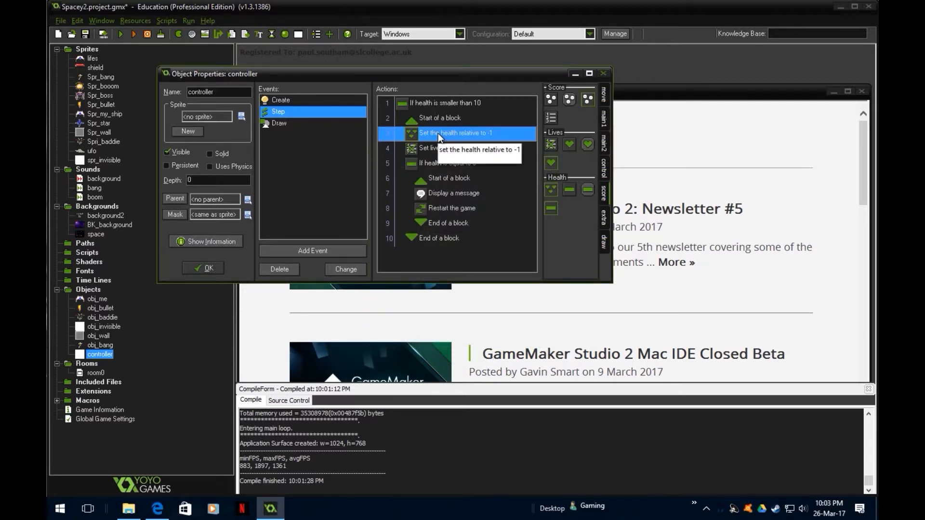
double_click(438, 133)
type("100")
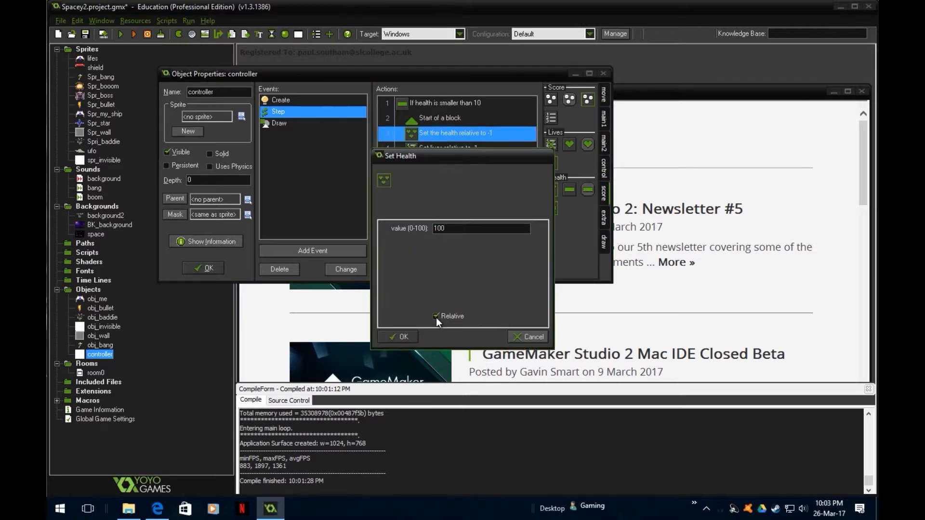
left_click(447, 313)
left_click(409, 336)
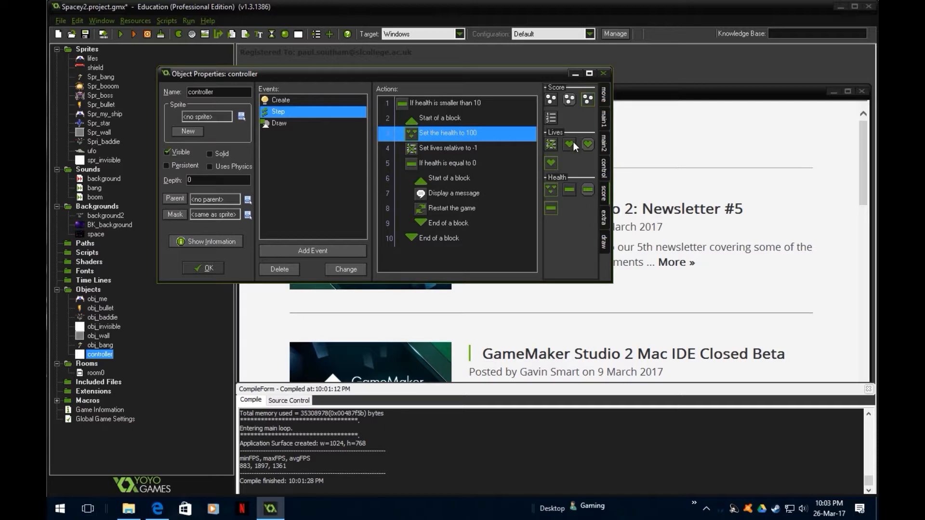
- Replace the check for health equal to 0 with a Test Lives action checking whether lives are equal to 0
left_click_drag(572, 144, 415, 145)
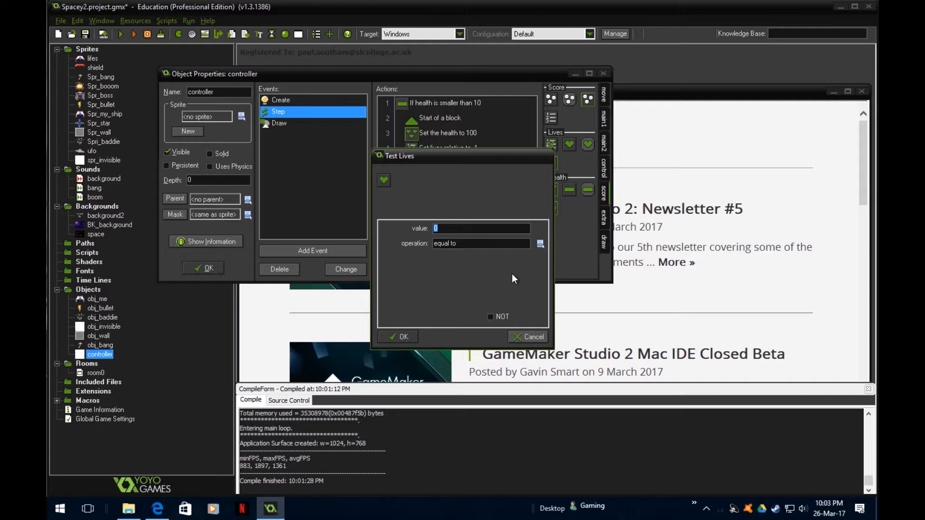
left_click(406, 341)
left_click(424, 183)
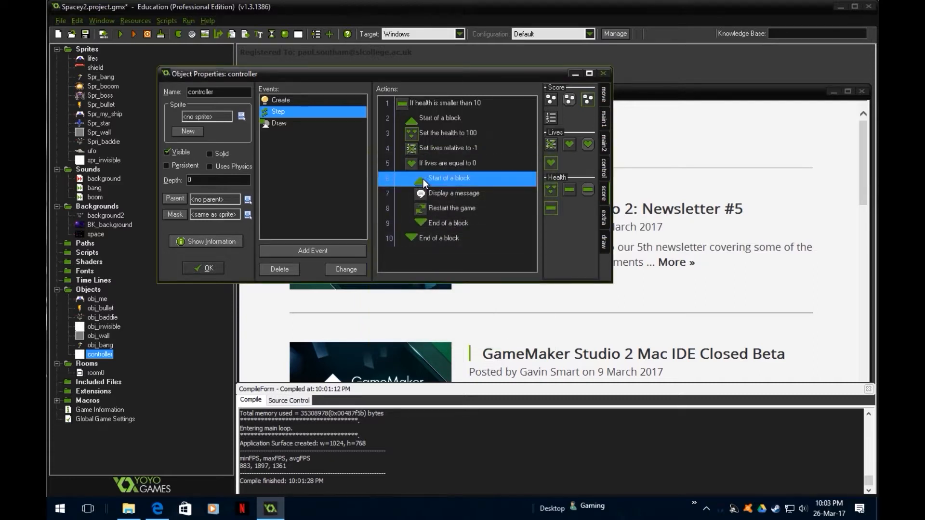
left_click(455, 152)
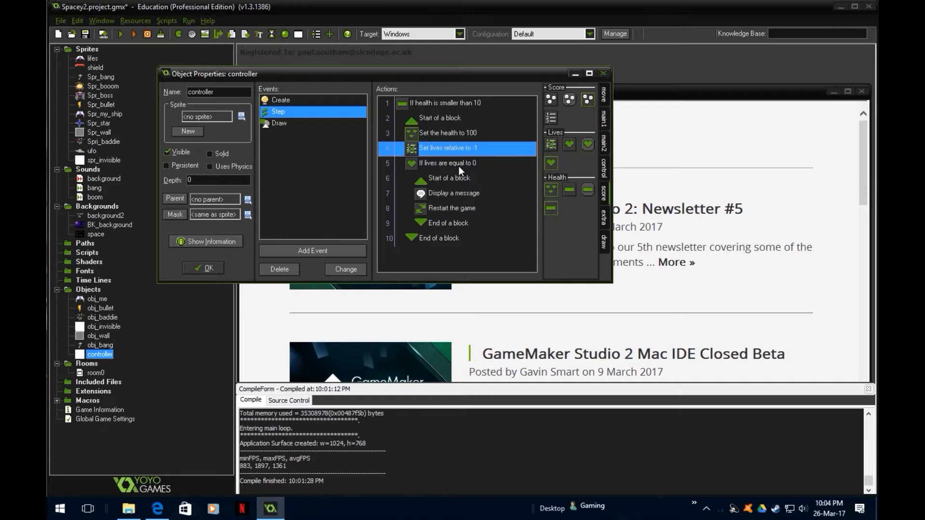
left_click(457, 135)
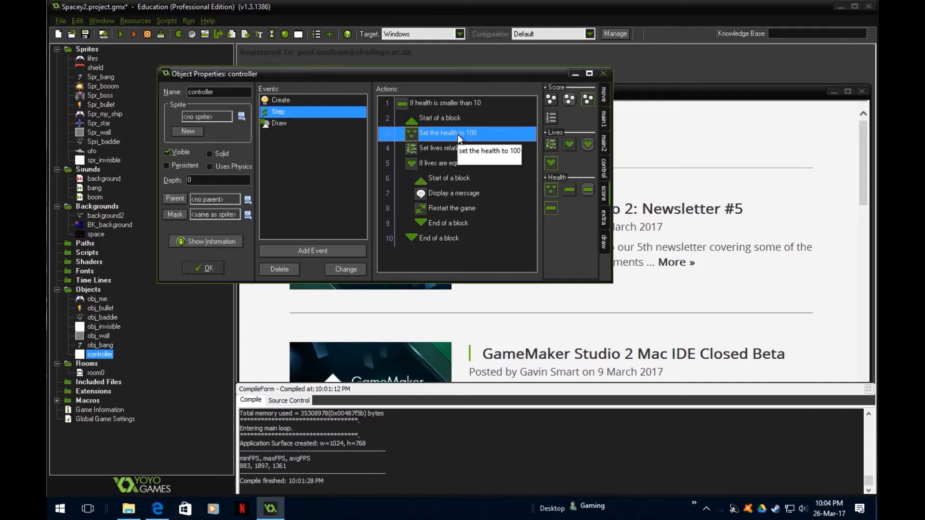
left_click(445, 103)
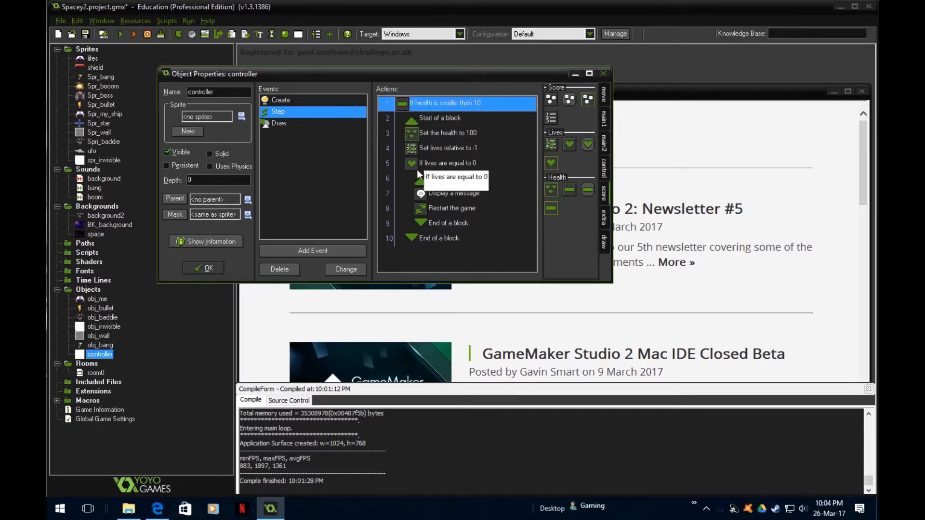
- Add a Draw Lives action with default settings after the health bar in the Draw event, and accept the controller's changes
left_click(281, 124)
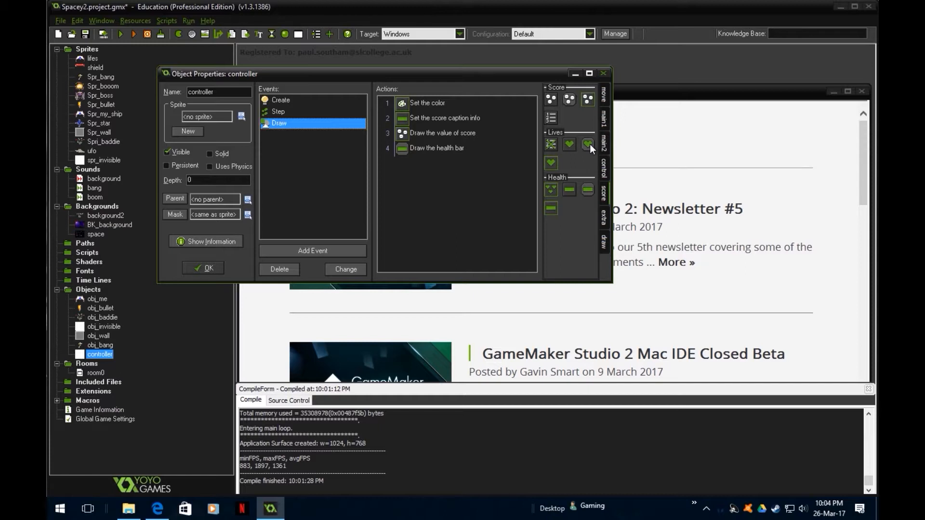
left_click_drag(589, 143, 473, 171)
left_click(404, 336)
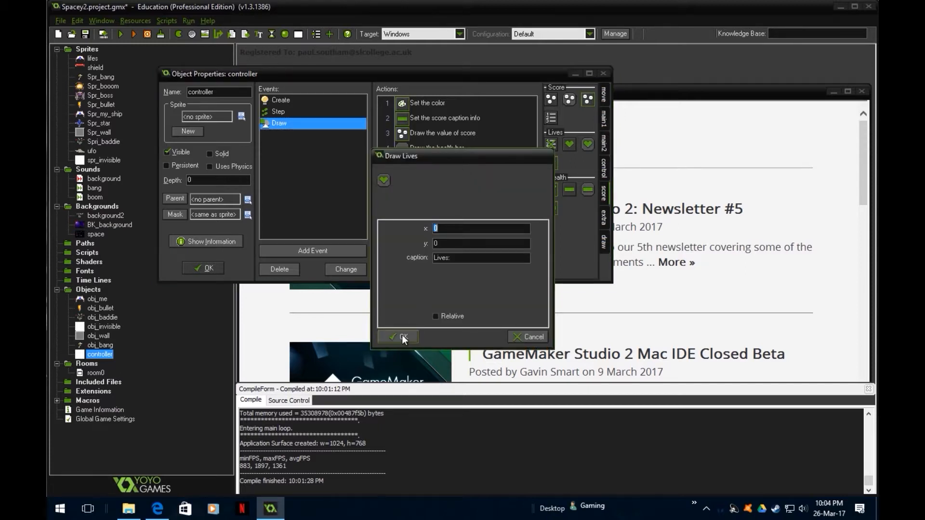
left_click(215, 269)
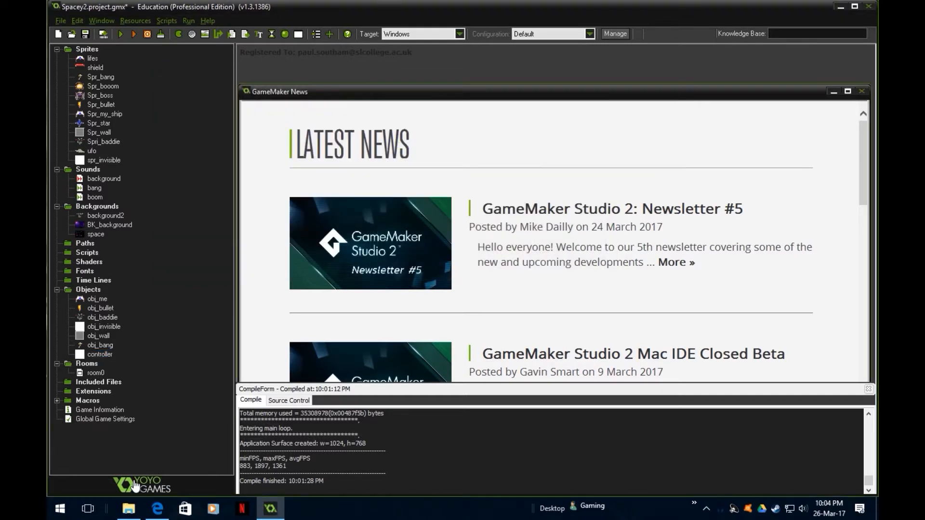
- In room0, raise the player ship and the wall blocks at both sides by one grid cell
double_click(96, 373)
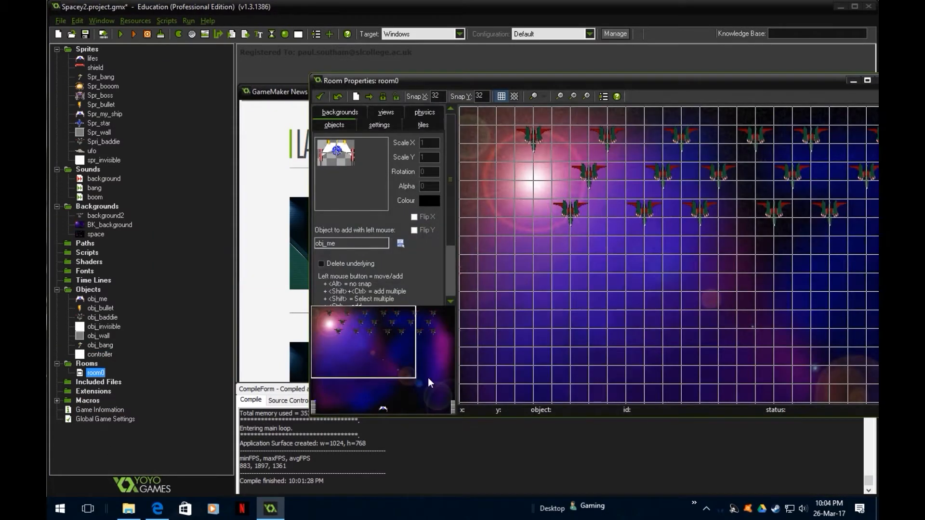
left_click_drag(356, 380, 356, 401)
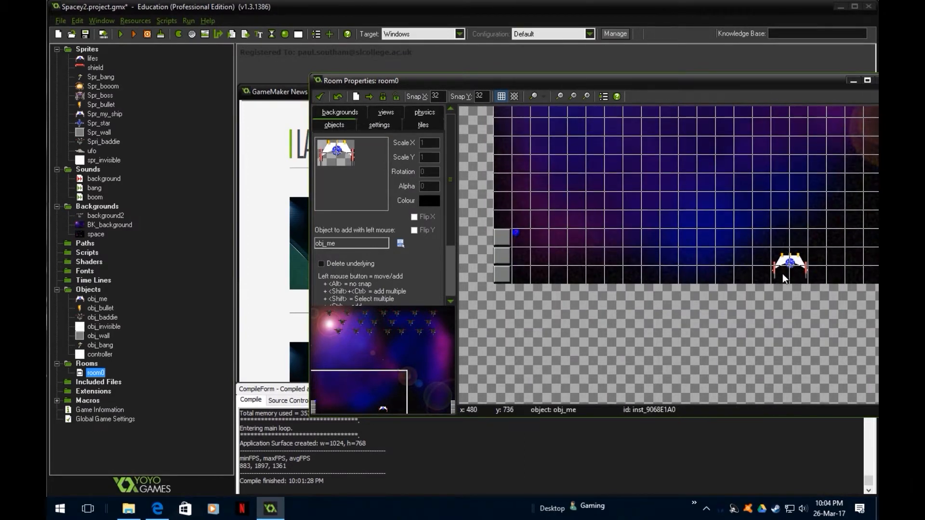
left_click_drag(794, 263, 794, 247)
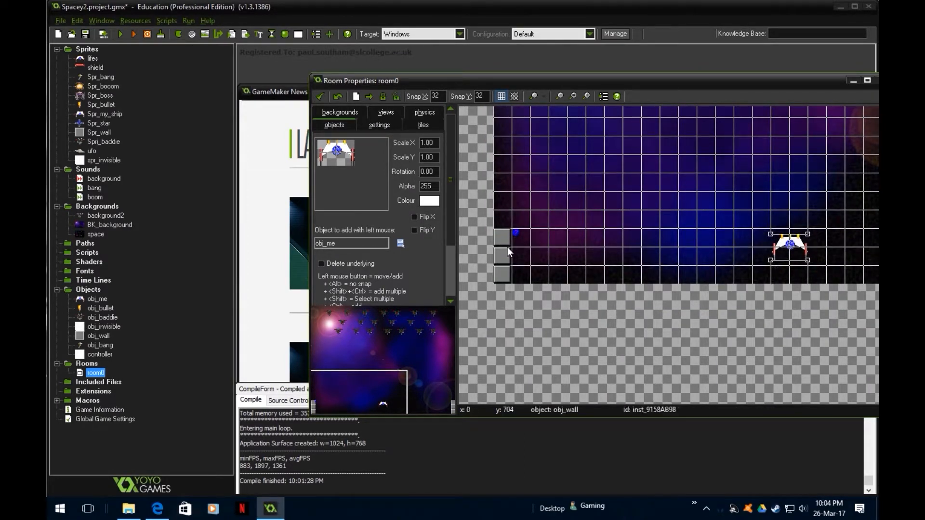
left_click_drag(502, 253, 502, 221)
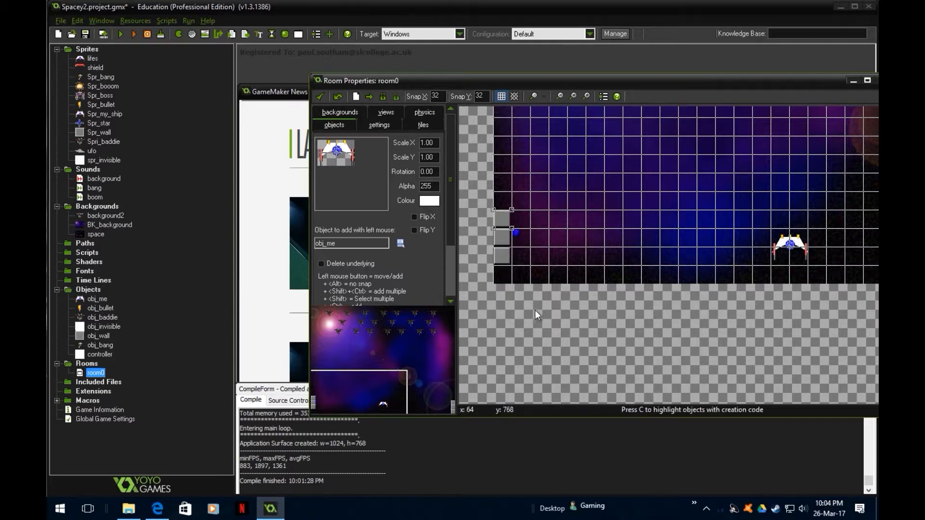
left_click(409, 394)
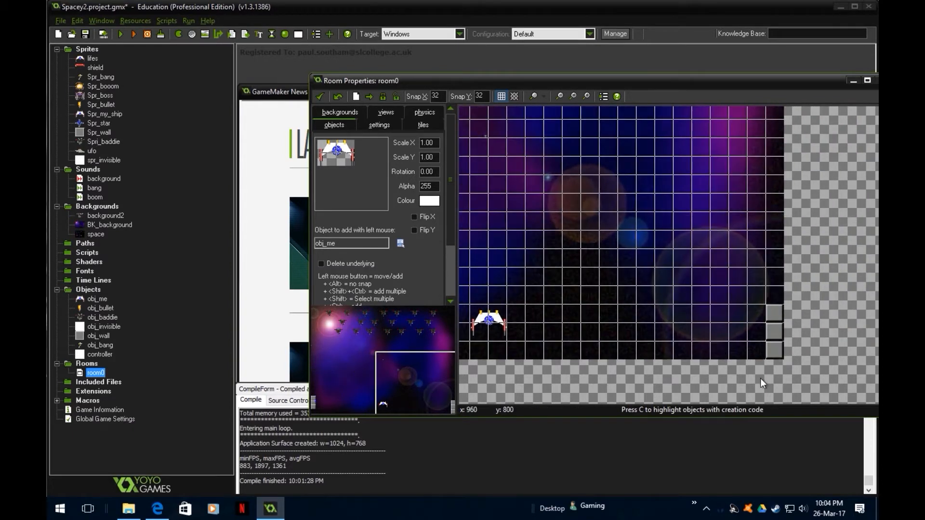
left_click_drag(421, 397, 362, 393)
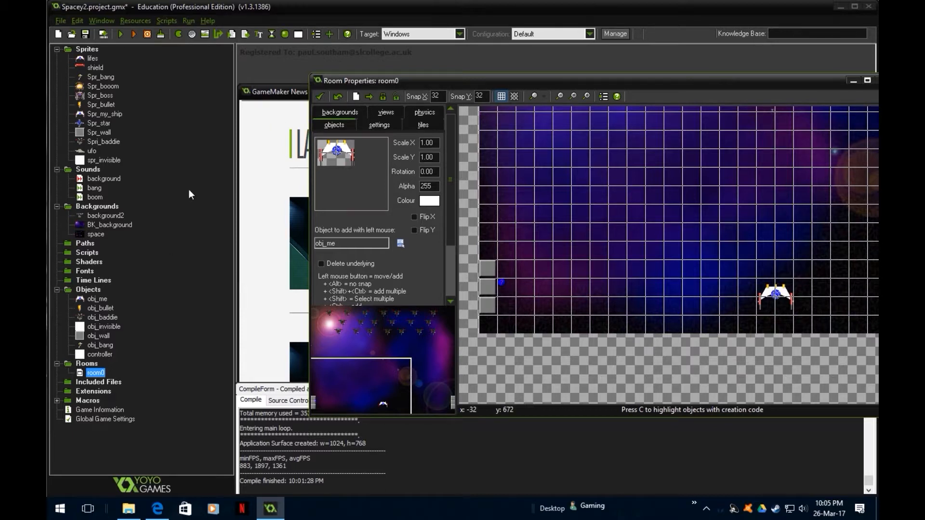
- In the controller's Draw event, set the health bar's start corner to x1 65 and y1 737
double_click(100, 354)
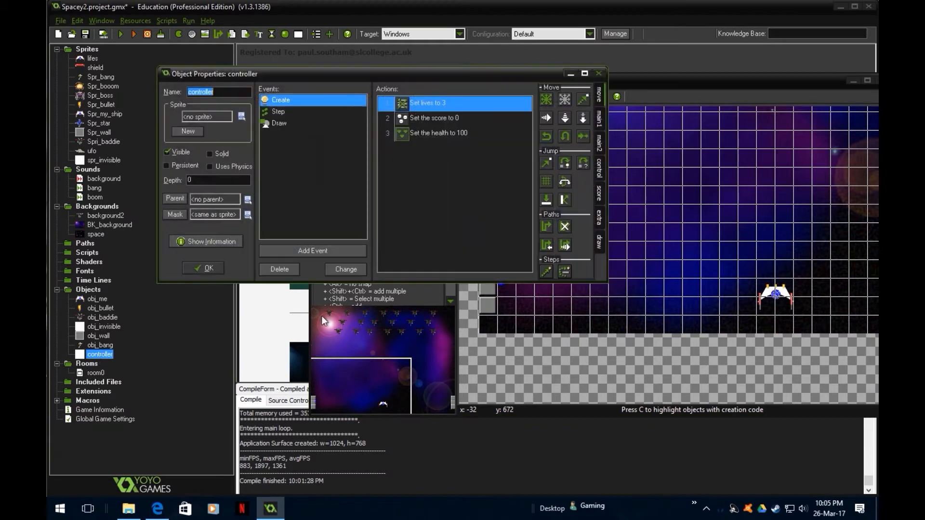
left_click(284, 124)
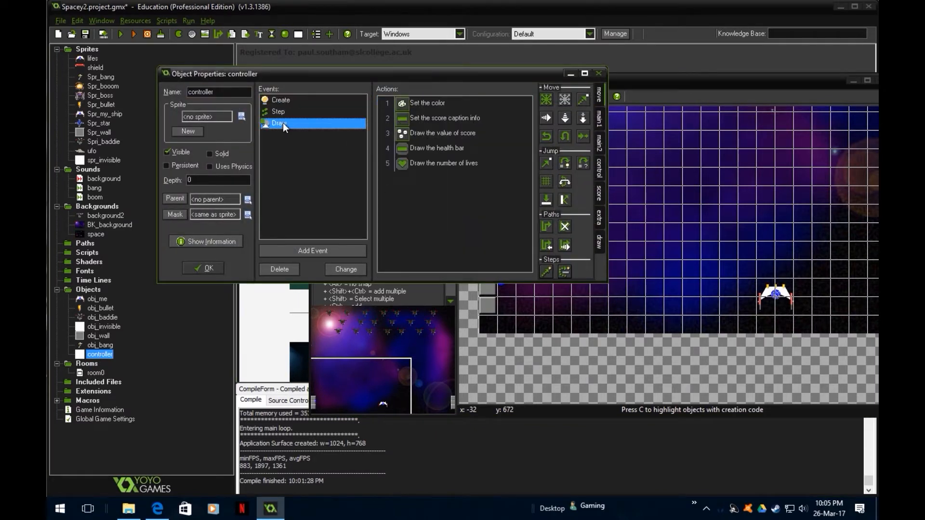
double_click(418, 148)
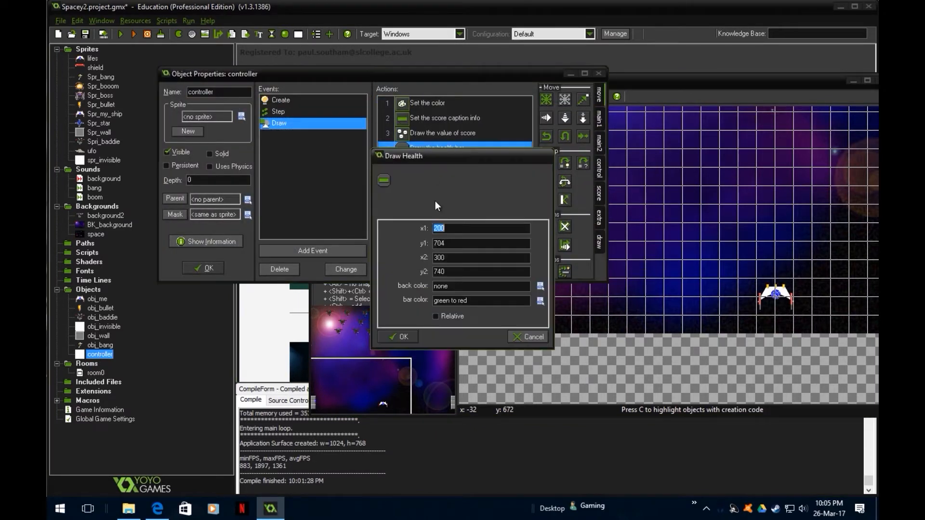
type("654")
double_click(453, 243)
type("737")
double_click(451, 259)
type("765")
left_click(450, 230)
key("BackSpace")
- Set the health bar's end corner to x2 165 and y2 760, and accept the Draw Health settings
left_click(447, 257)
key("BackSpace")
key("BackSpace")
key("BackSpace")
type("7")
key("BackSpace")
type("165")
left_click(454, 272)
double_click(454, 271)
type("7")
key("BackSpace")
key("BackSpace")
type("60")
left_click(404, 335)
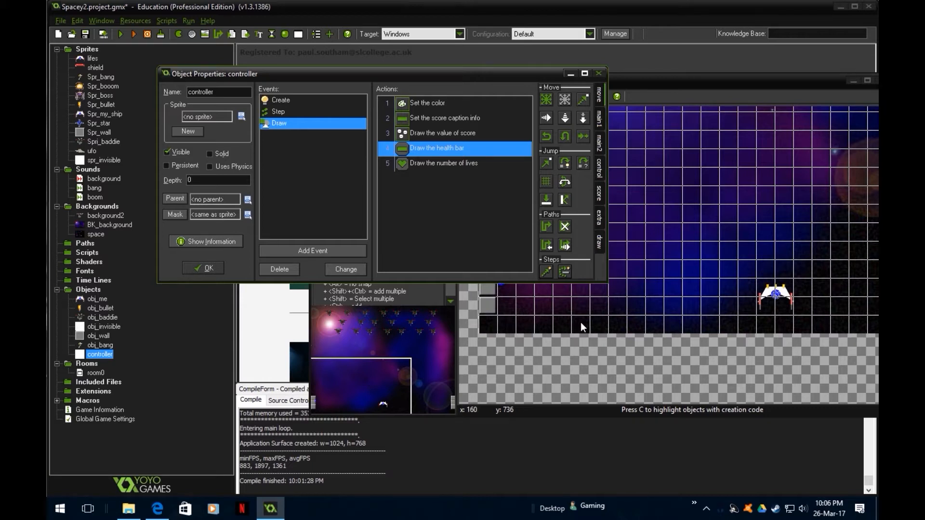
double_click(426, 150)
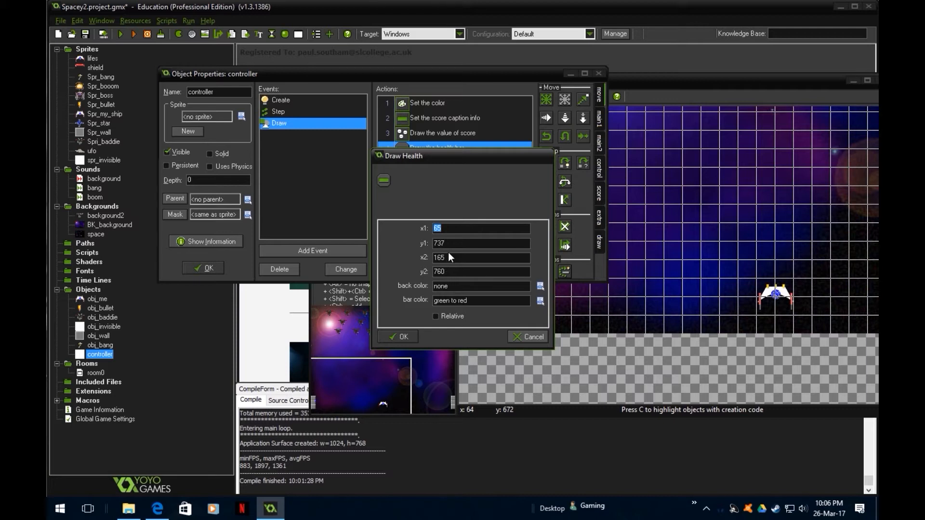
left_click(405, 337)
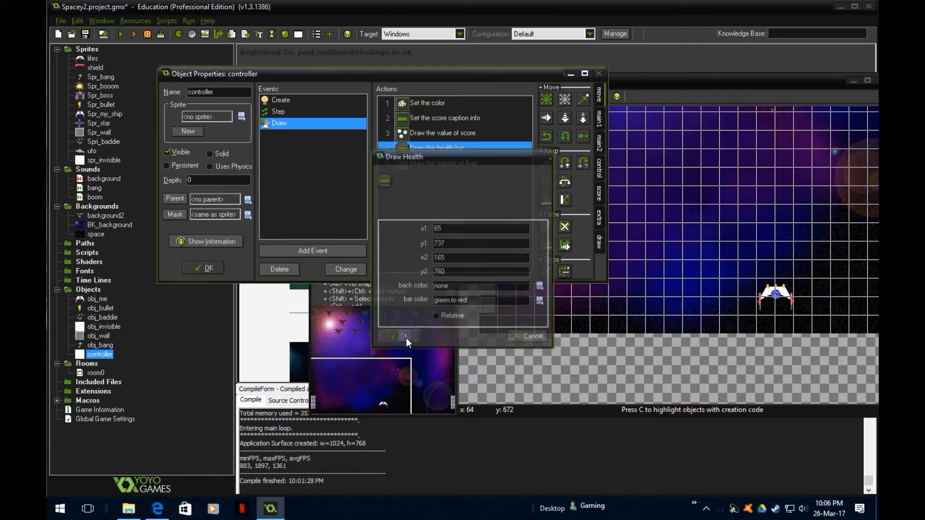
- Move the Draw Score action's text to x 175 and y 734
double_click(430, 137)
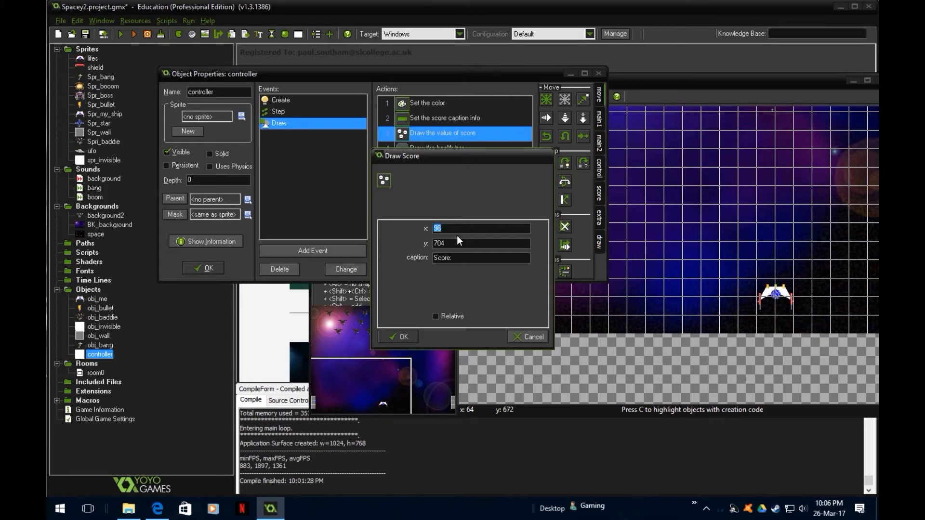
type("1754")
left_click(458, 244)
key("BackSpace")
key("BackSpace")
type("34")
left_click(414, 337)
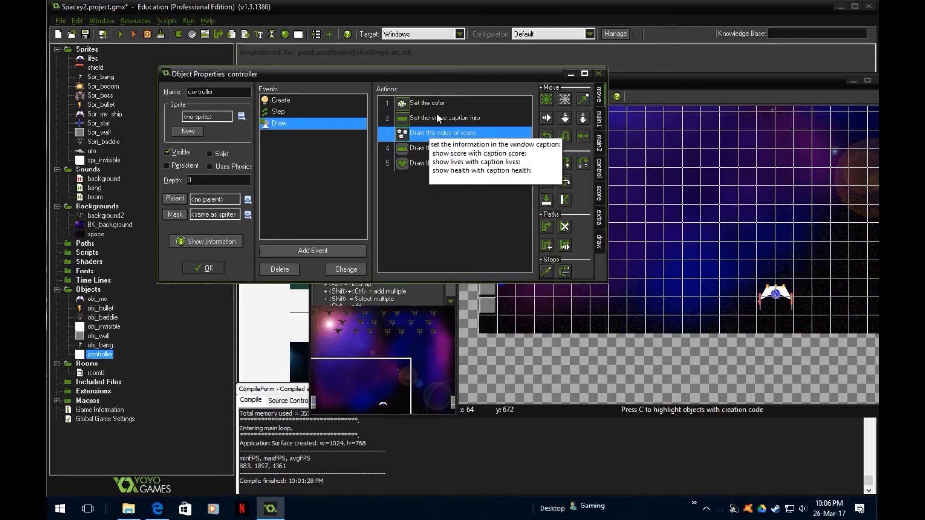
- Review the coordinates of the health bar and score drawing actions without changing them
left_click(439, 117)
left_click(435, 136)
double_click(430, 149)
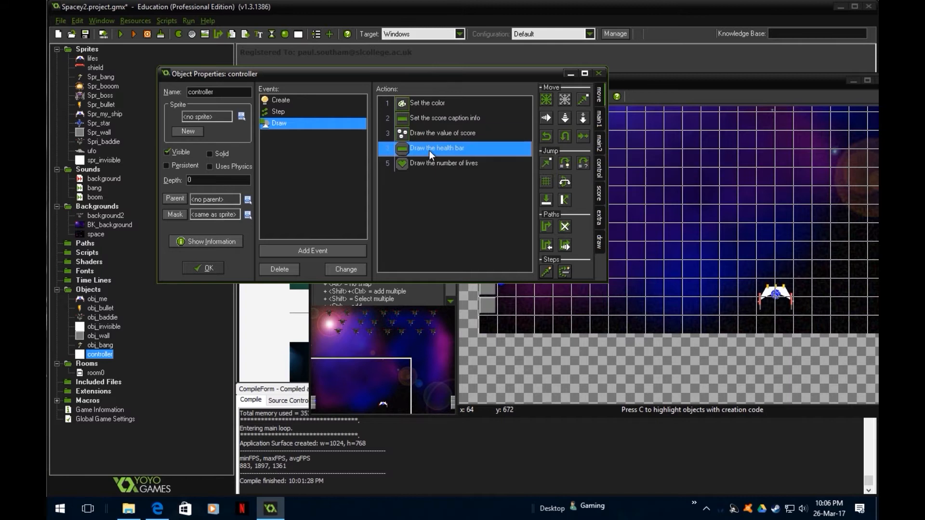
left_click(411, 333)
double_click(421, 130)
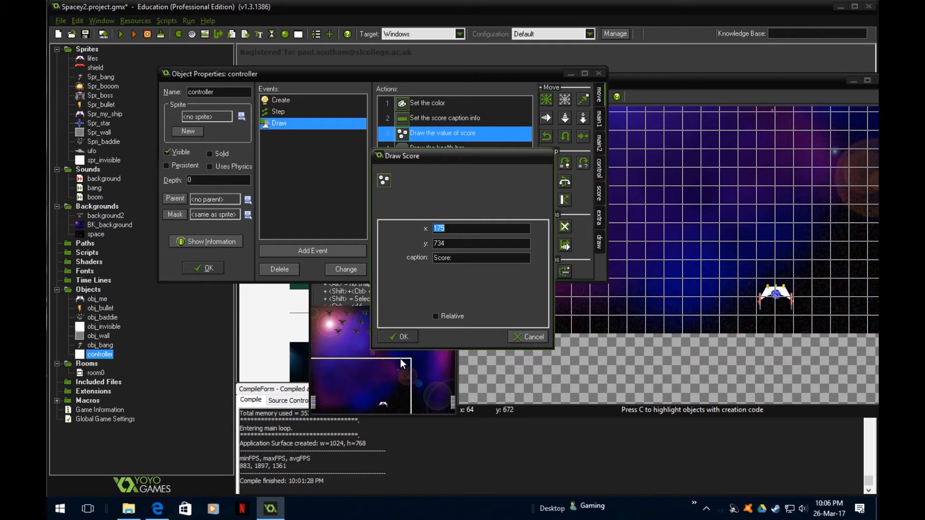
left_click(397, 337)
- Set the Draw Lives action's position to x 200 and y 734
double_click(427, 164)
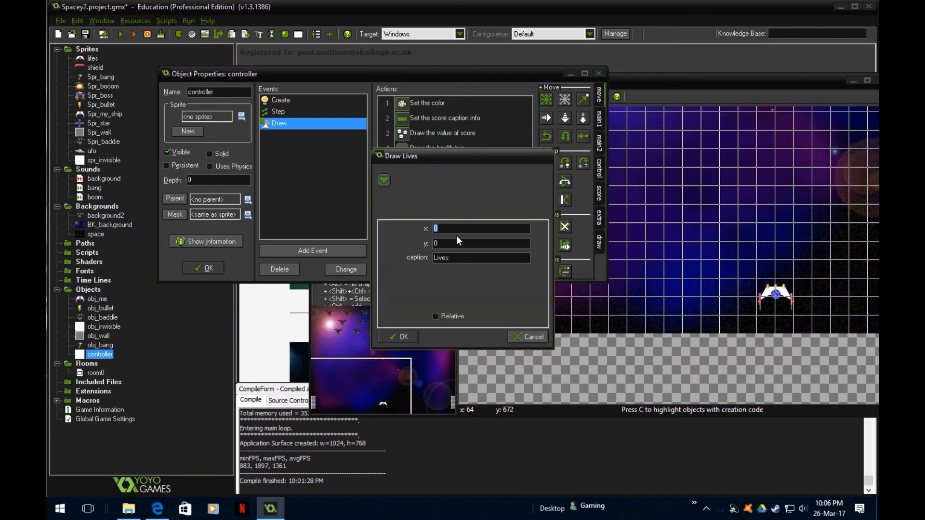
type("185")
left_click(457, 226)
key("BackSpace")
key("BackSpace")
key("BackSpace")
type("200")
key("Tab")
type("72")
key("BackSpace")
type("34")
left_click(414, 338)
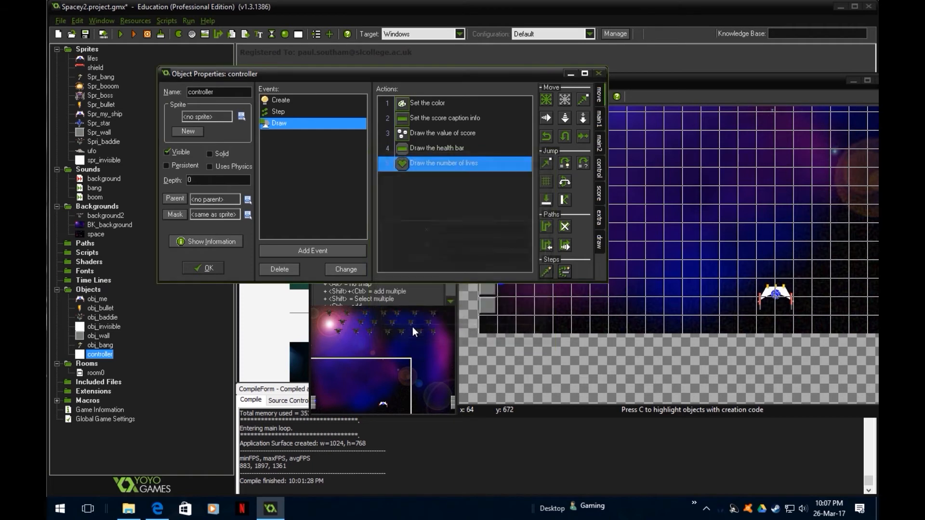
- Check the health bar's coordinates, set the Draw Lives y position to 737, and accept the controller's changes
double_click(438, 148)
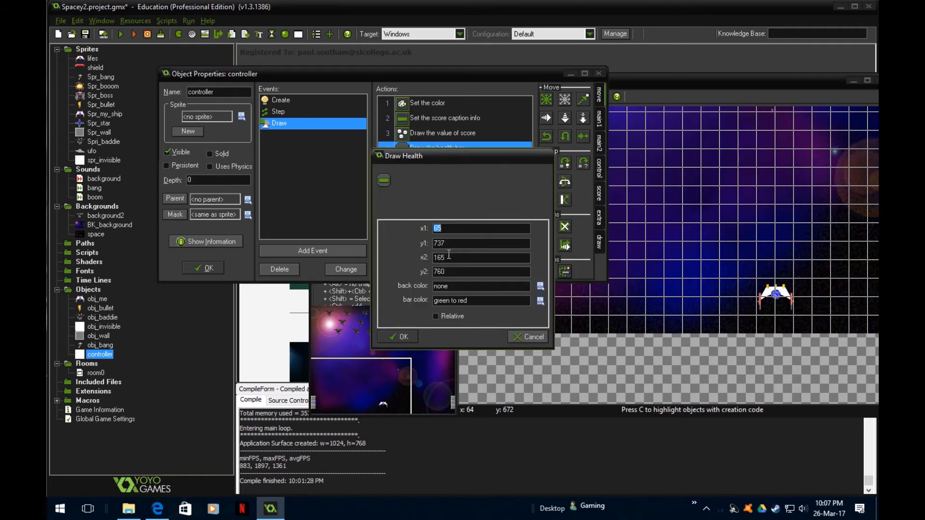
left_click(393, 338)
left_click(412, 165)
double_click(442, 165)
left_click(459, 243)
type("737")
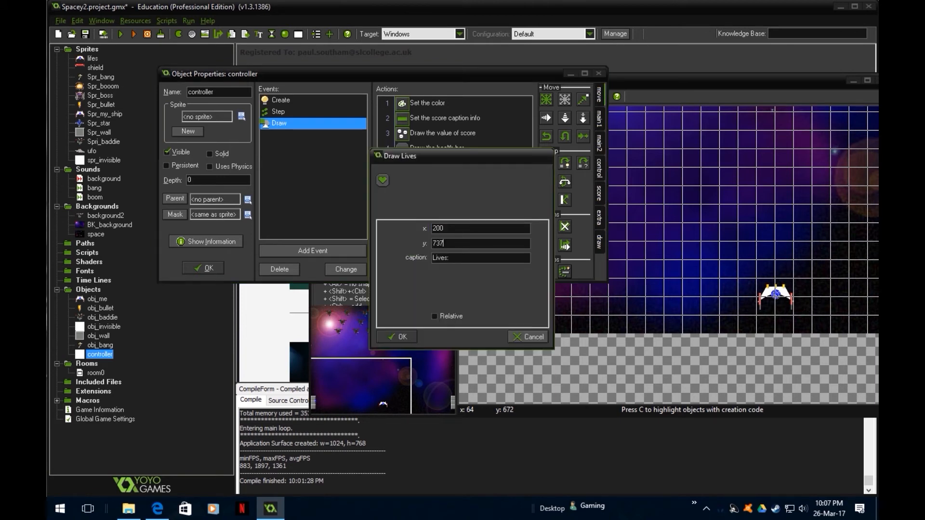
left_click(403, 338)
left_click(206, 268)
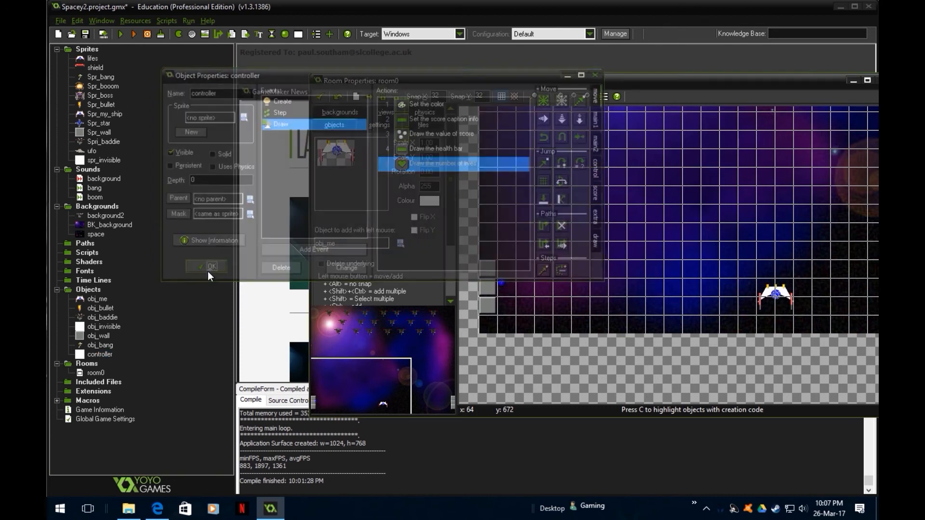
- Test-run the game to check the display layout, and close both the game and room0, accepting the room's changes
left_click(119, 33)
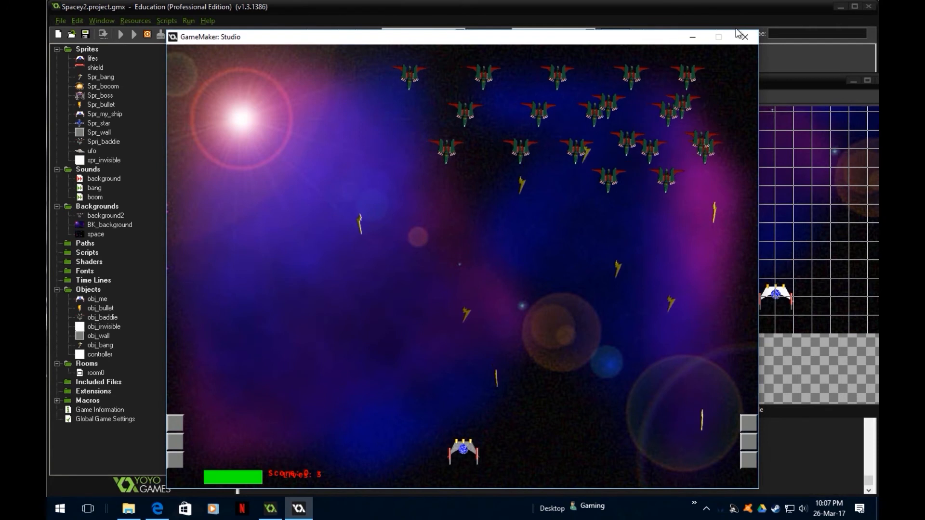
left_click(750, 41)
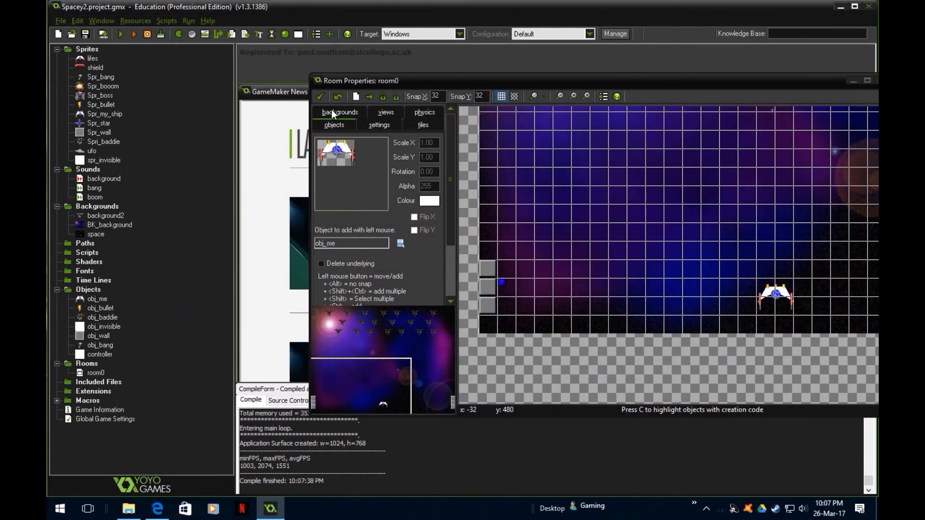
left_click(318, 97)
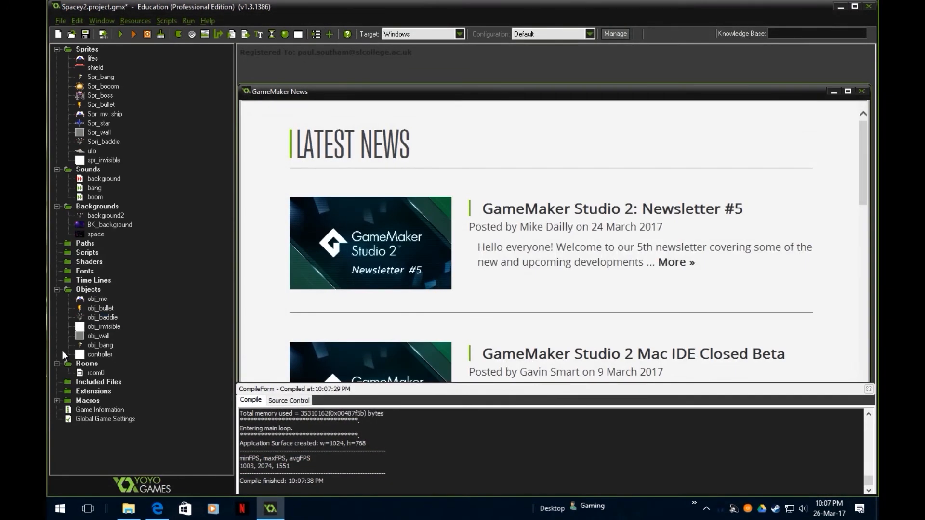
- Set the x position of the controller's Draw Lives action to 500 and accept the object's changes
double_click(96, 355)
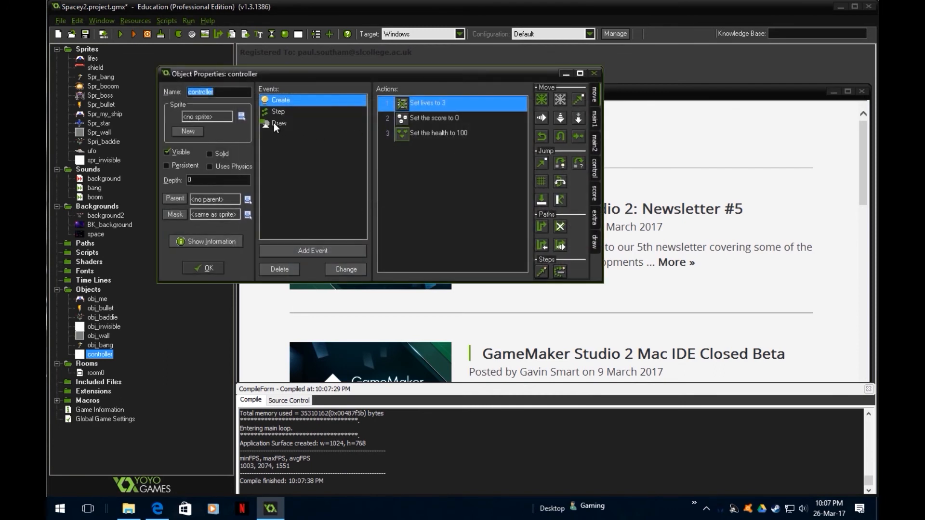
left_click(274, 123)
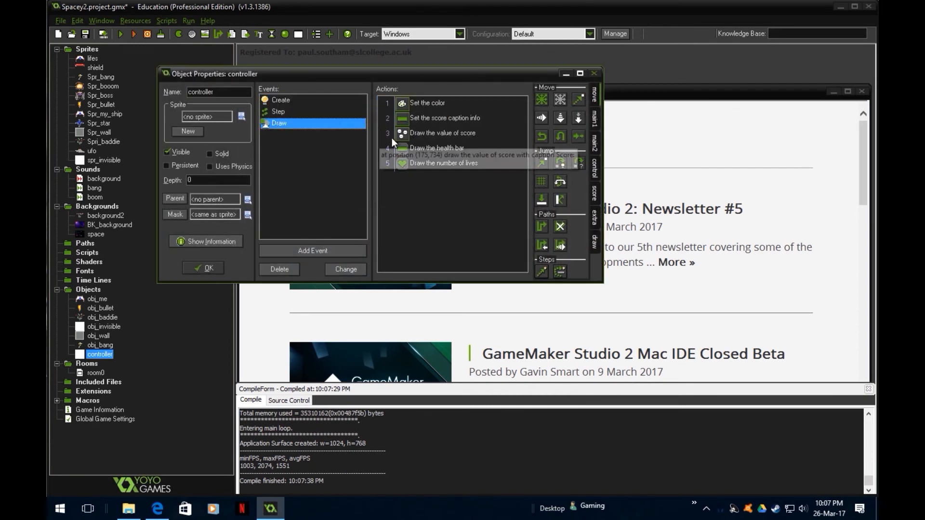
double_click(438, 164)
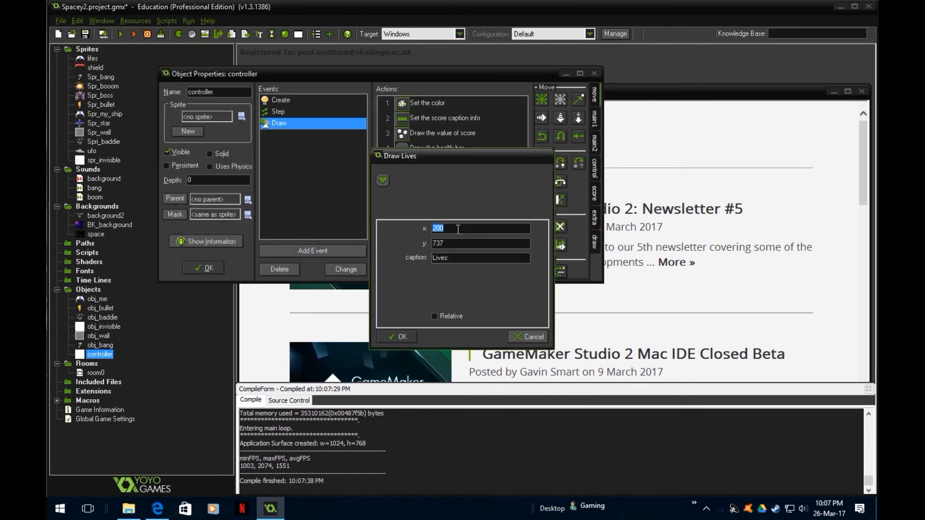
type("500")
left_click(398, 337)
left_click(202, 269)
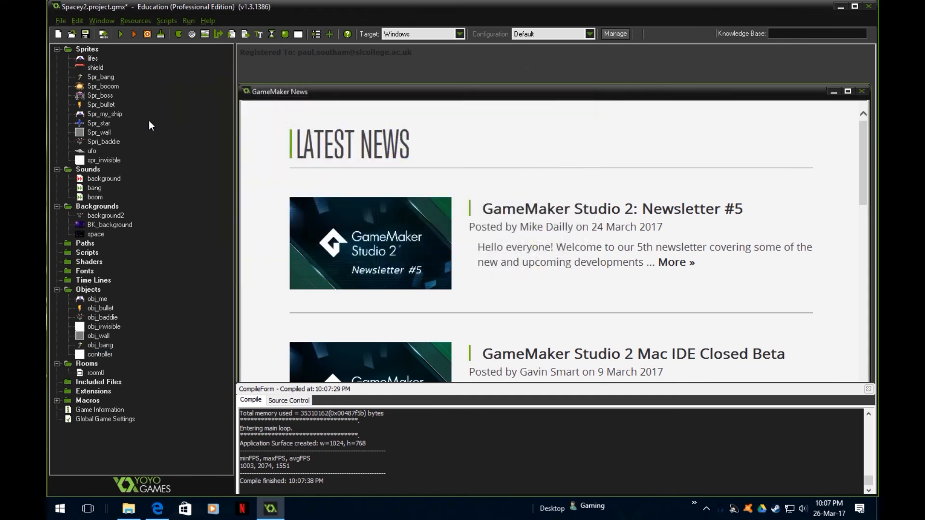
- Run the game and play it, moving the ship and shooting enemies to test the score, health bar and lives display
left_click(121, 35)
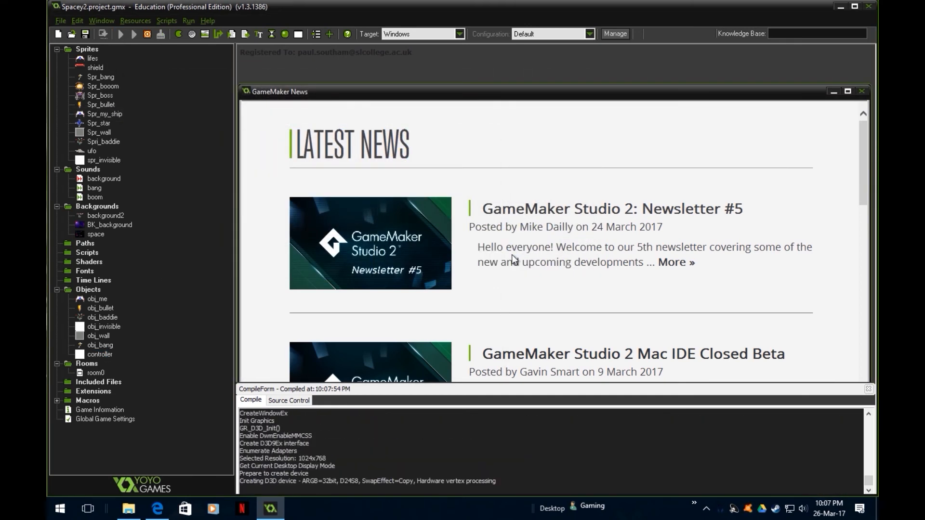
key("Left")
key("Right")
key("space")
key("Left")
key("Left")
key("space")
key("Right")
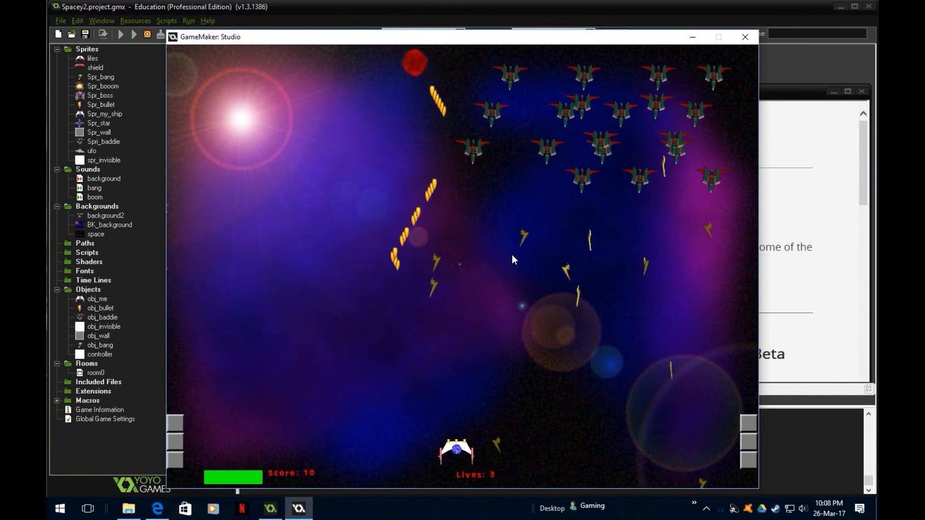
key("Right")
key("space")
key("Left")
key("Right")
key("space")
key("Left")
key("Left")
key("Left")
key("Left")
key("Right")
key("space")
key("Right")
key("space")
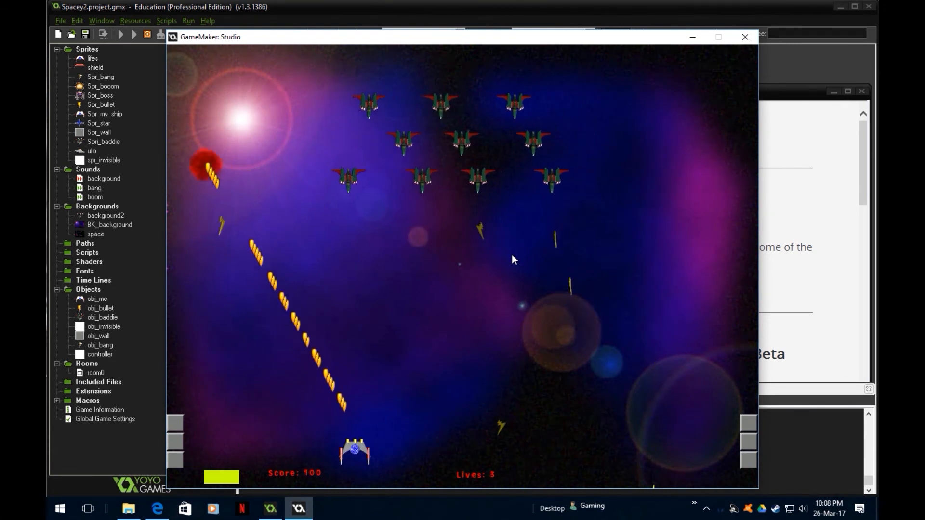